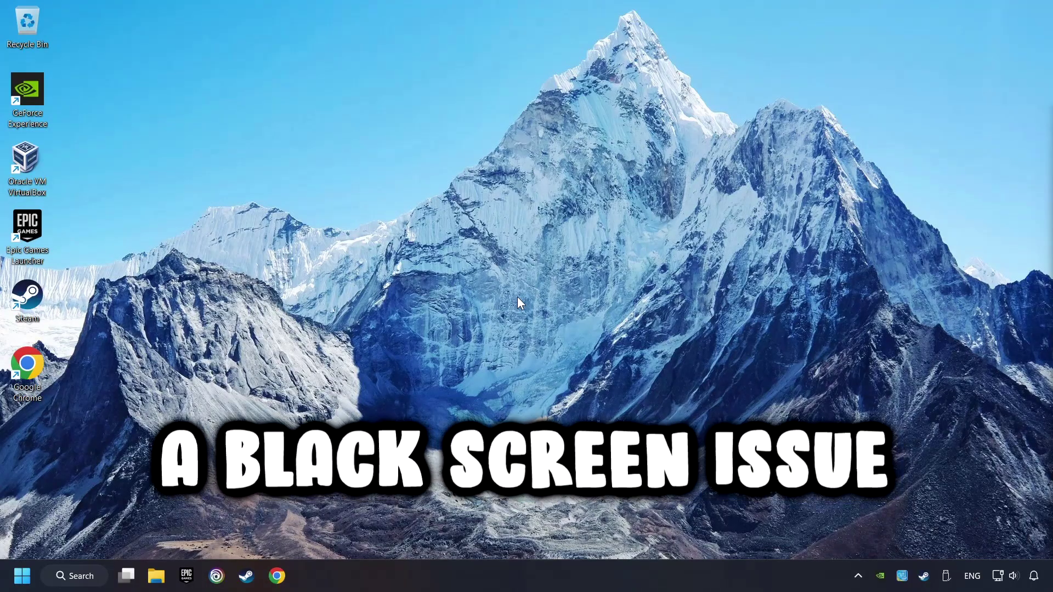
Search Windows for 'device manager' and open Device Manager from the results
{"action": "left_click", "coordinate": [79, 576]}
{"action": "type", "text": "device manager"}
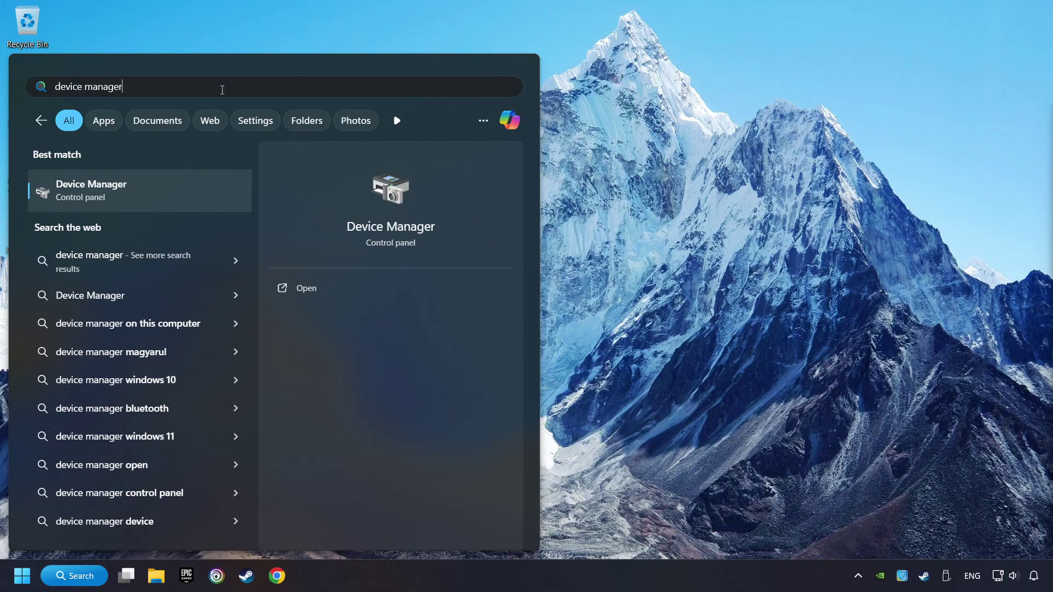
{"action": "left_click", "coordinate": [215, 192]}
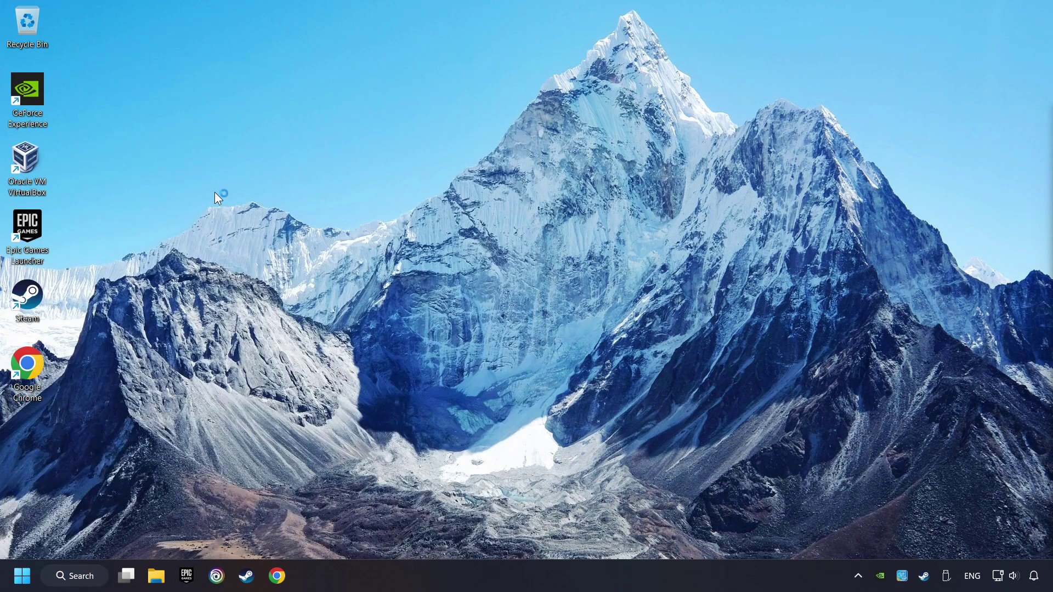
Run an automatic driver search for the NVIDIA GeForce GTX 1050 Ti under Display adapters
{"action": "left_click_drag", "start_coordinate": [206, 41], "coordinate": [398, 100]}
{"action": "left_click", "coordinate": [284, 204]}
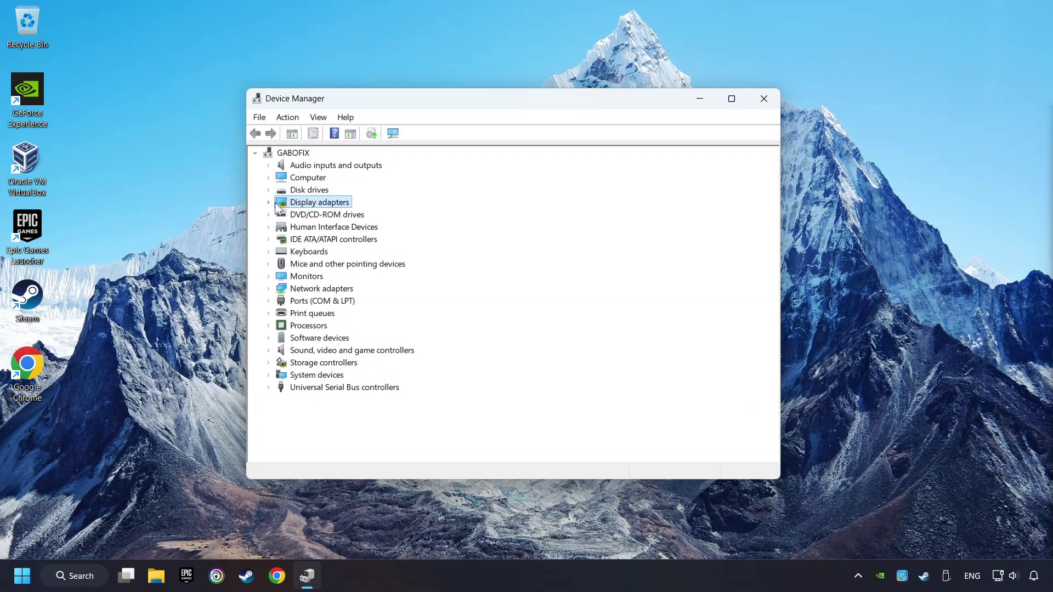
{"action": "left_click", "coordinate": [269, 203]}
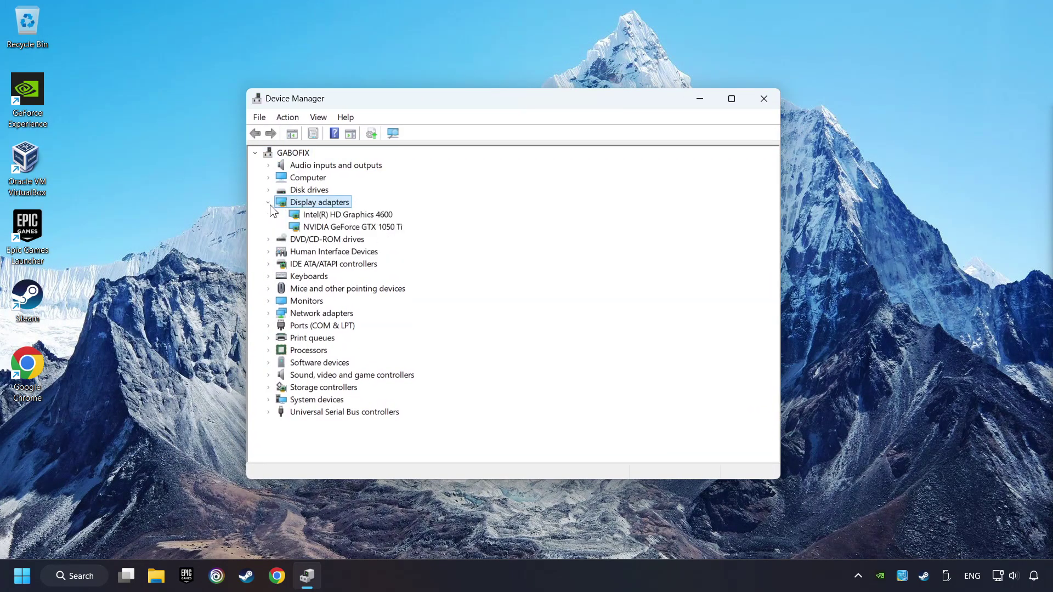
{"action": "left_click", "coordinate": [305, 228]}
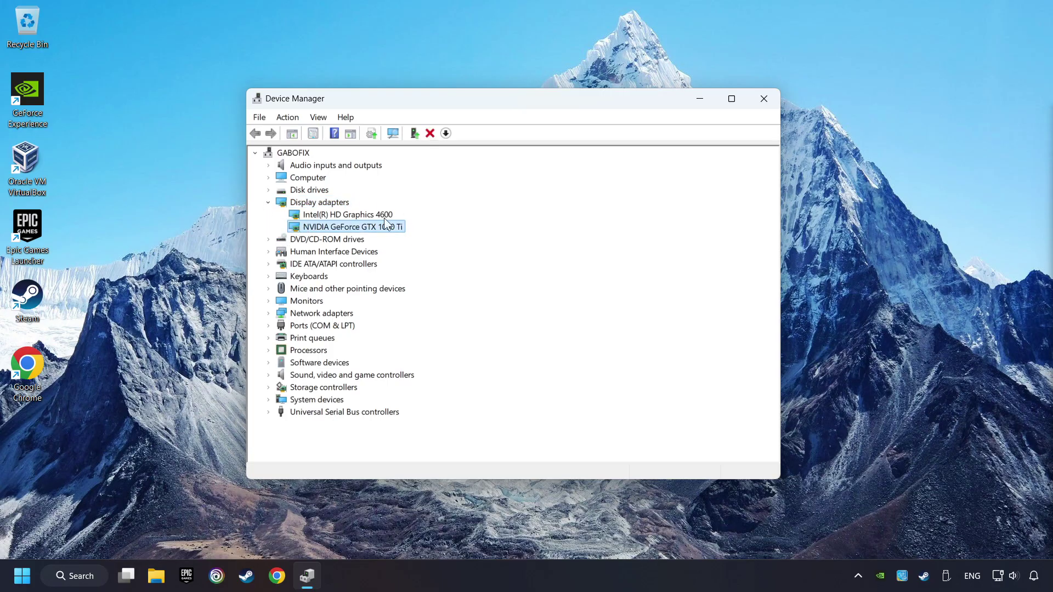
{"action": "right_click", "coordinate": [371, 229]}
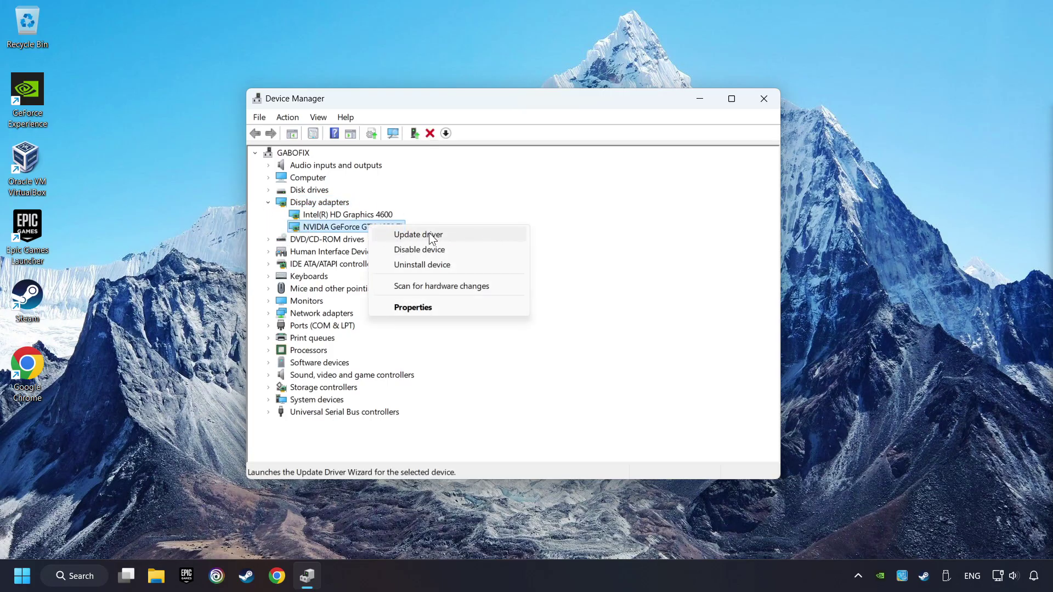
{"action": "left_click", "coordinate": [487, 234]}
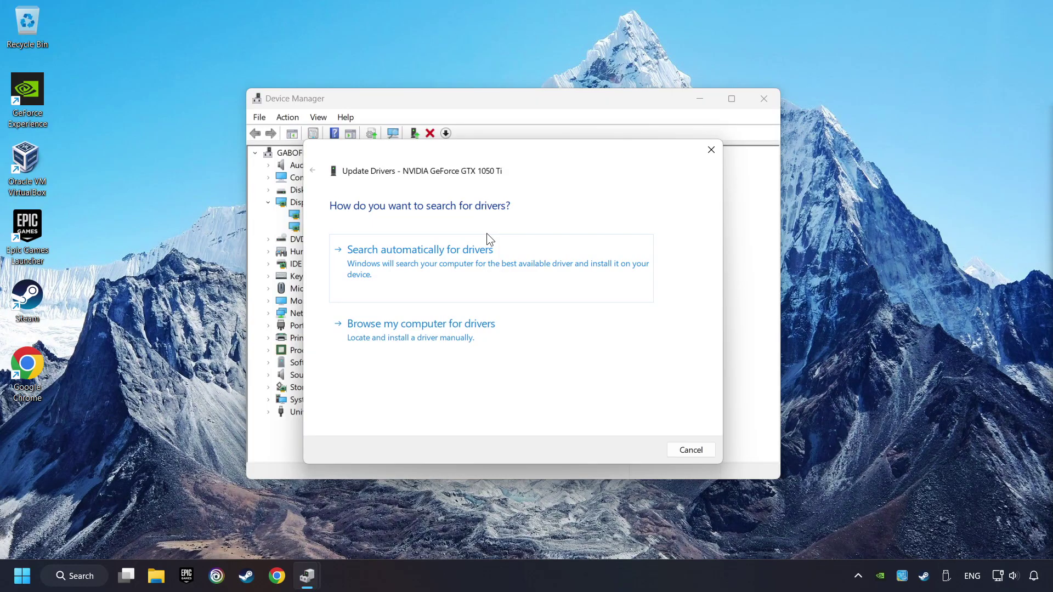
{"action": "left_click", "coordinate": [463, 262]}
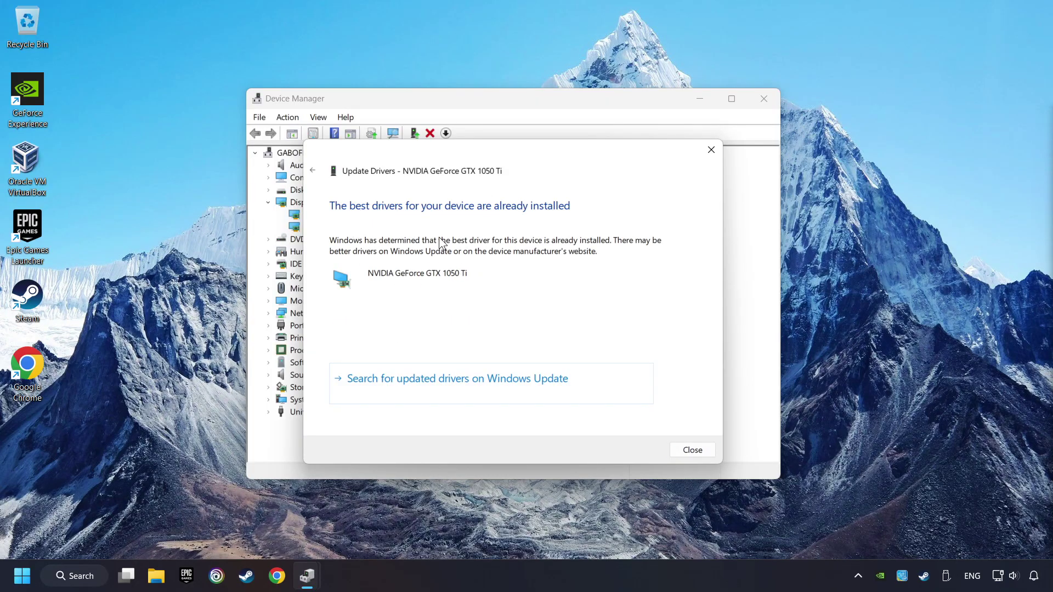
{"action": "left_click", "coordinate": [692, 450]}
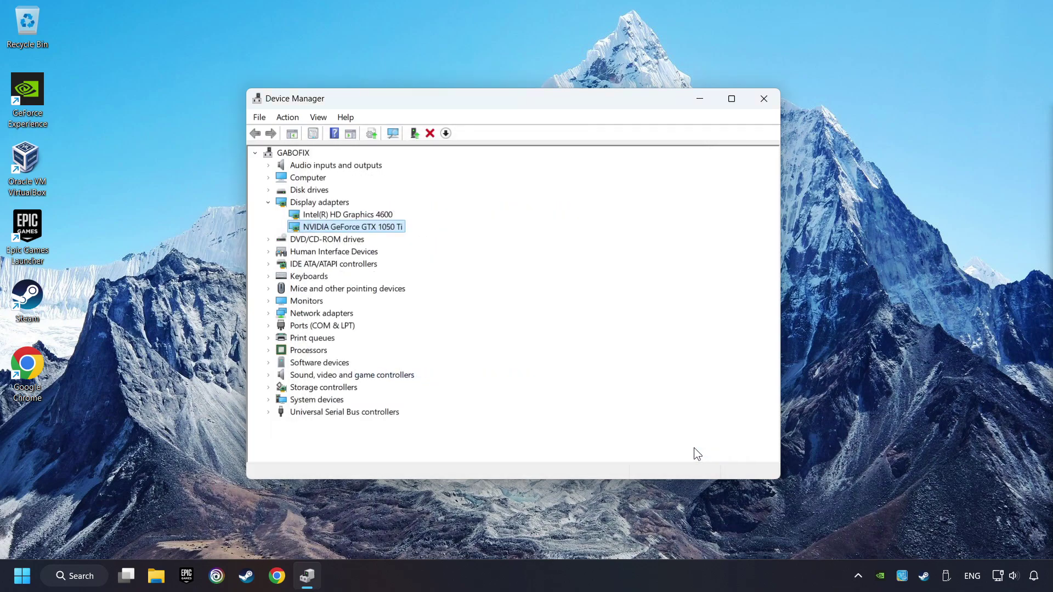
Close Device Manager and search Chrome for 'nvidia geforce driver download'
{"action": "left_click", "coordinate": [764, 101]}
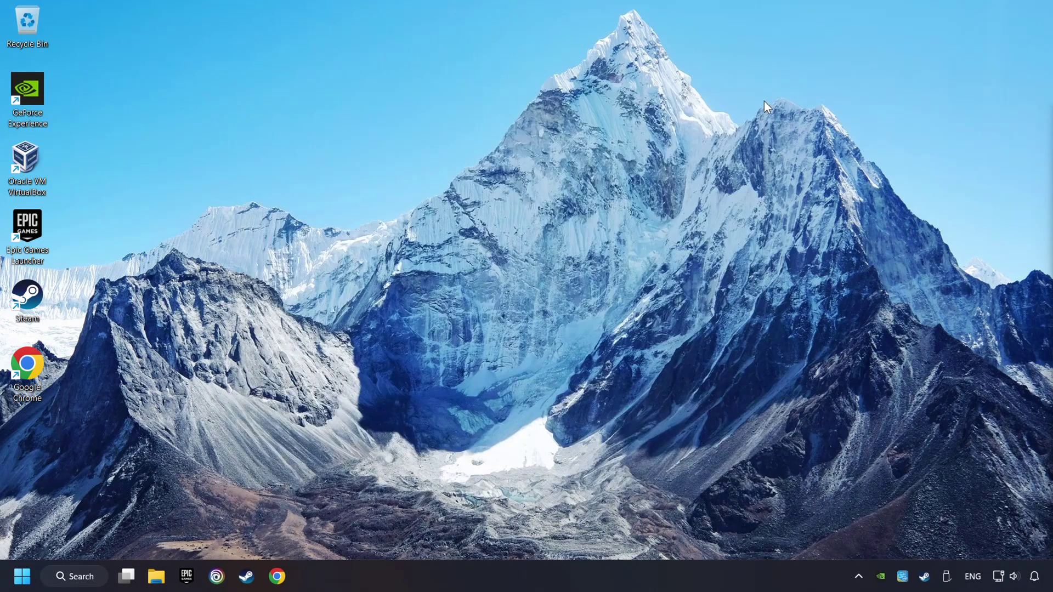
{"action": "left_click", "coordinate": [277, 575]}
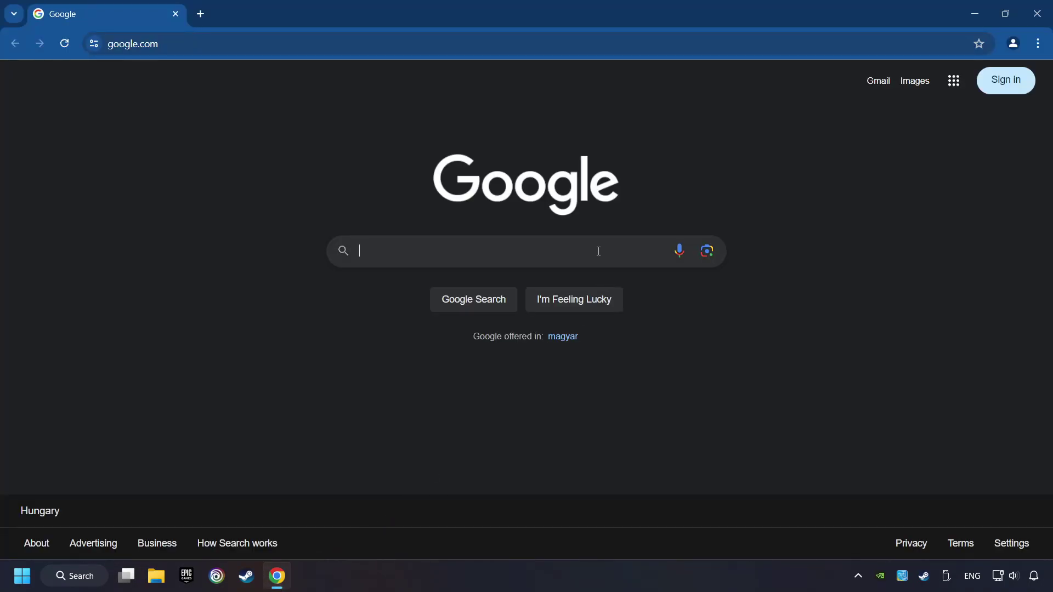
{"action": "type", "text": "nvidia gef"}
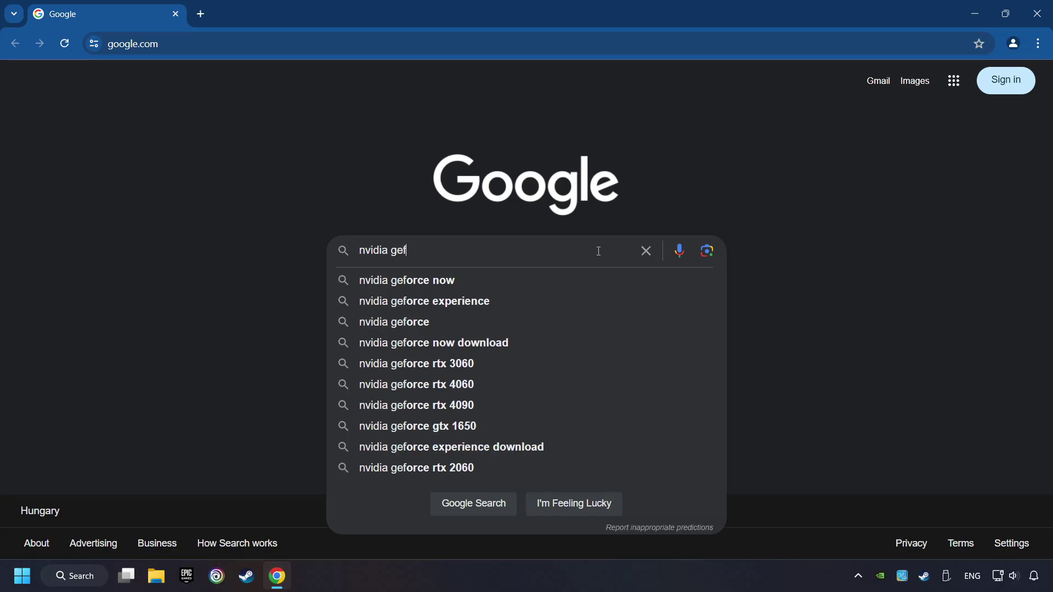
{"action": "type", "text": "orce driver dow"}
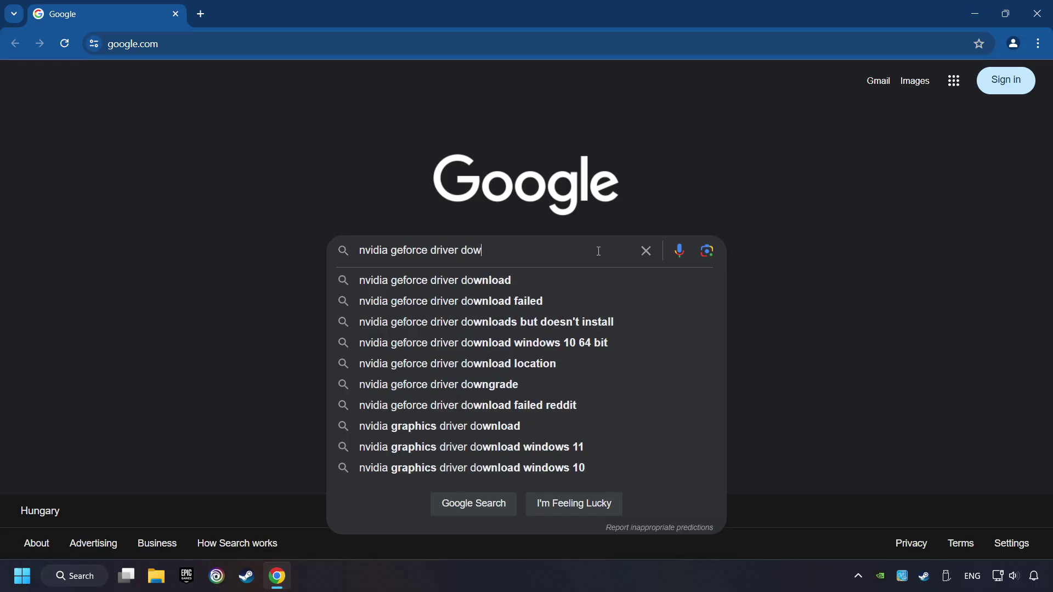
{"action": "type", "text": "nload"}
{"action": "key", "text": "Return"}
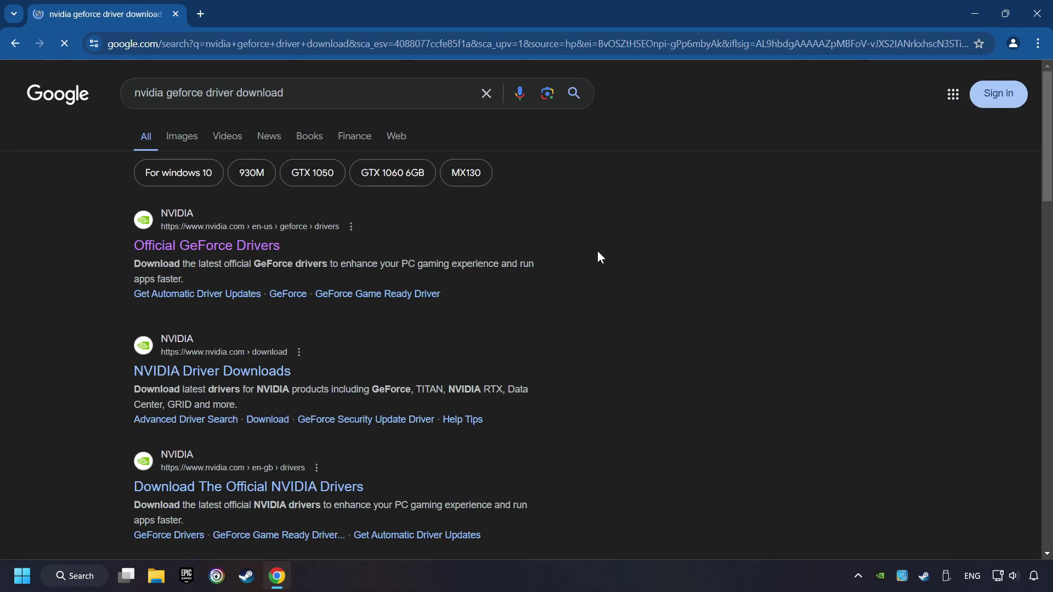
Download GeForce_Experience_v3.28.0.417.exe from the Official GeForce Drivers page, launch it, and close Chrome
{"action": "left_click", "coordinate": [222, 249]}
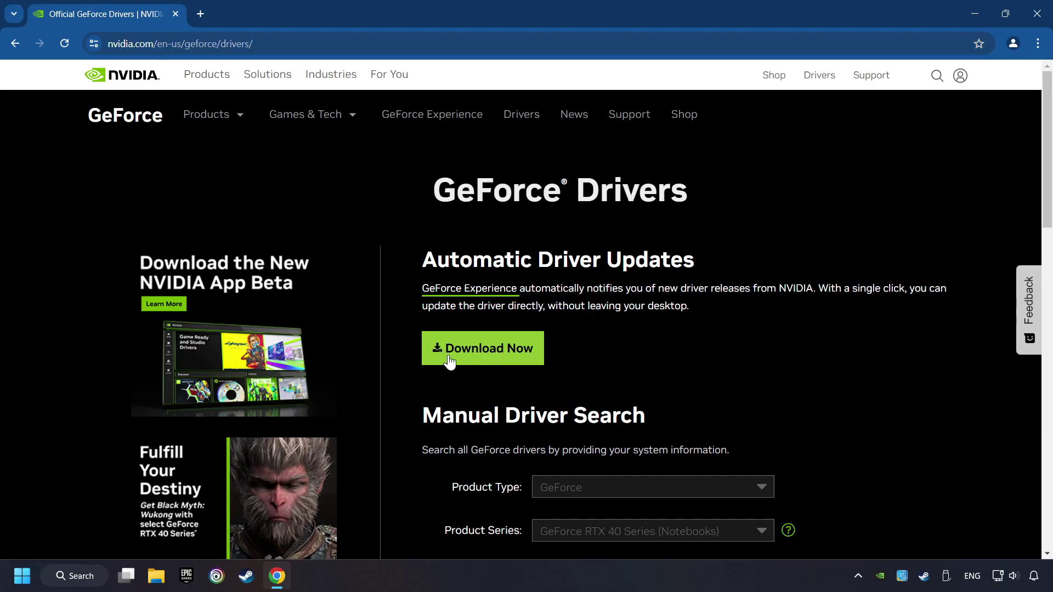
{"action": "left_click", "coordinate": [494, 359]}
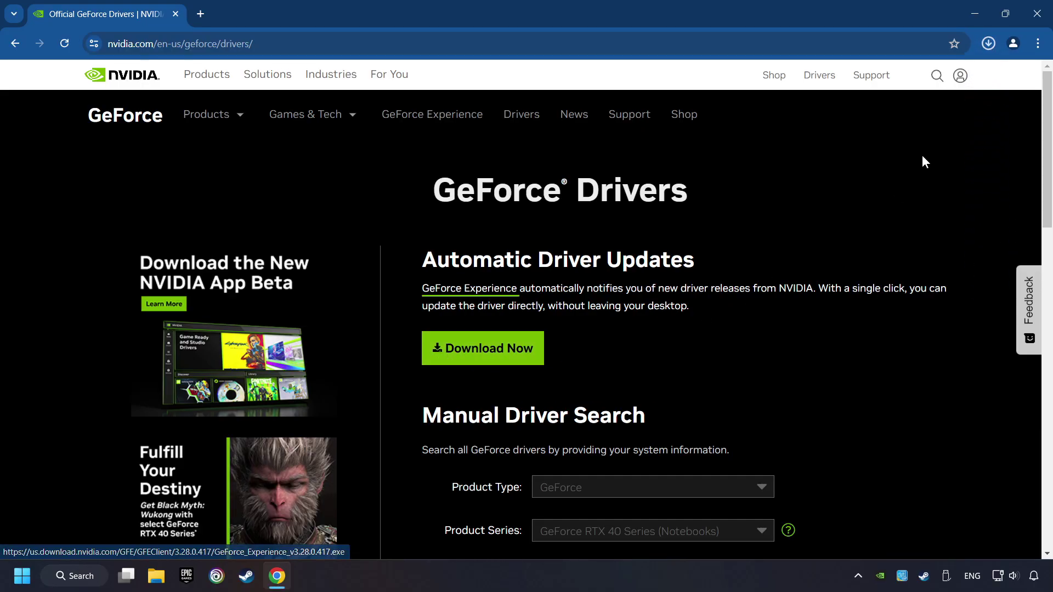
{"action": "left_click", "coordinate": [988, 44]}
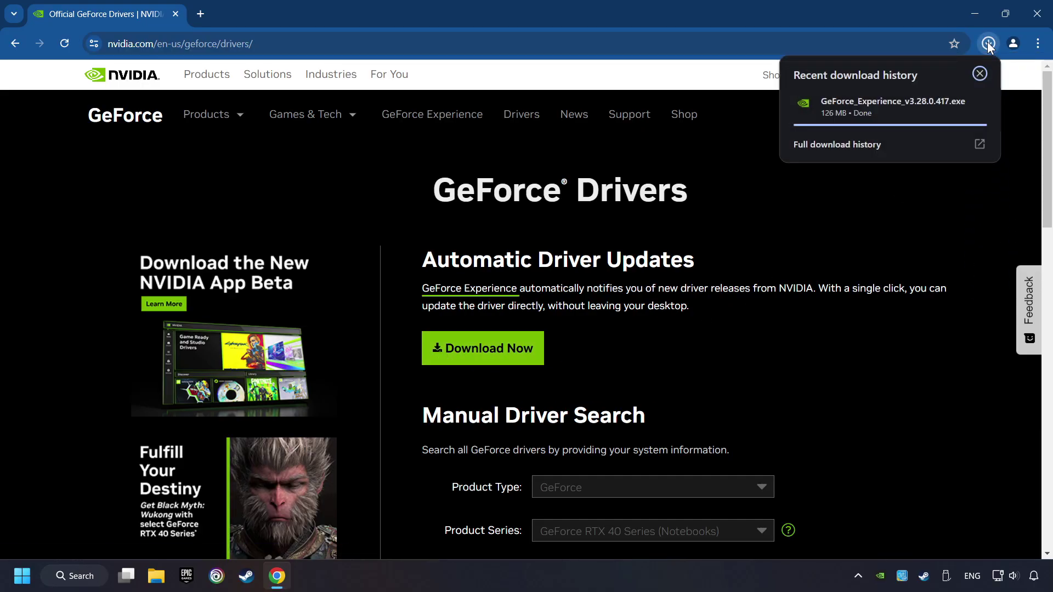
{"action": "left_click", "coordinate": [897, 114]}
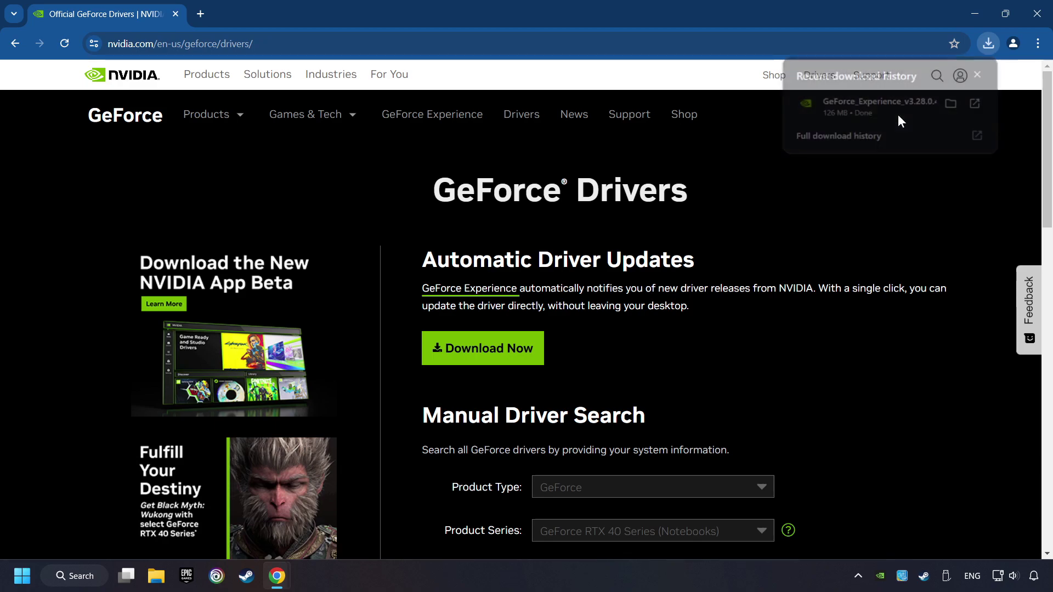
{"action": "left_click", "coordinate": [1036, 15]}
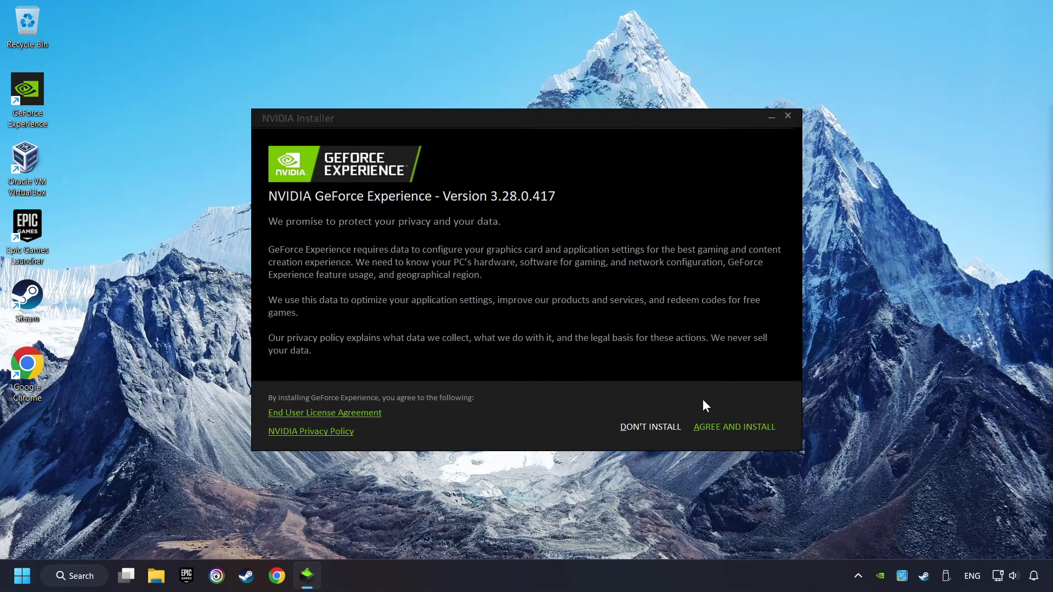
Accept the licence and install GeForce Experience 3.28.0.417
{"action": "left_click", "coordinate": [751, 432]}
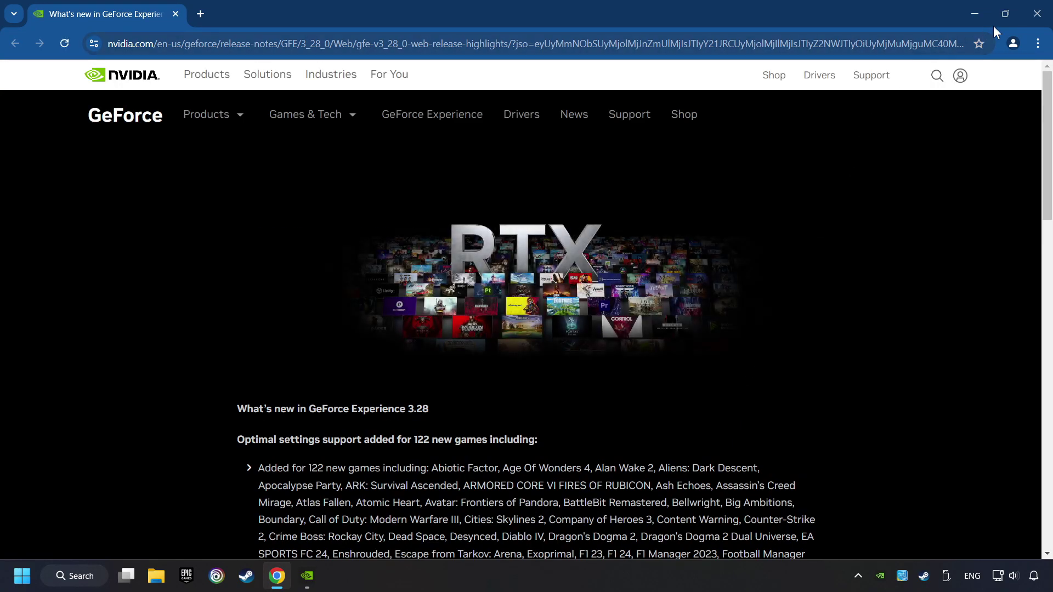
Close the release notes, confirm Game Ready Driver 556.12 is latest, then close GeForce Experience
{"action": "left_click", "coordinate": [1037, 13]}
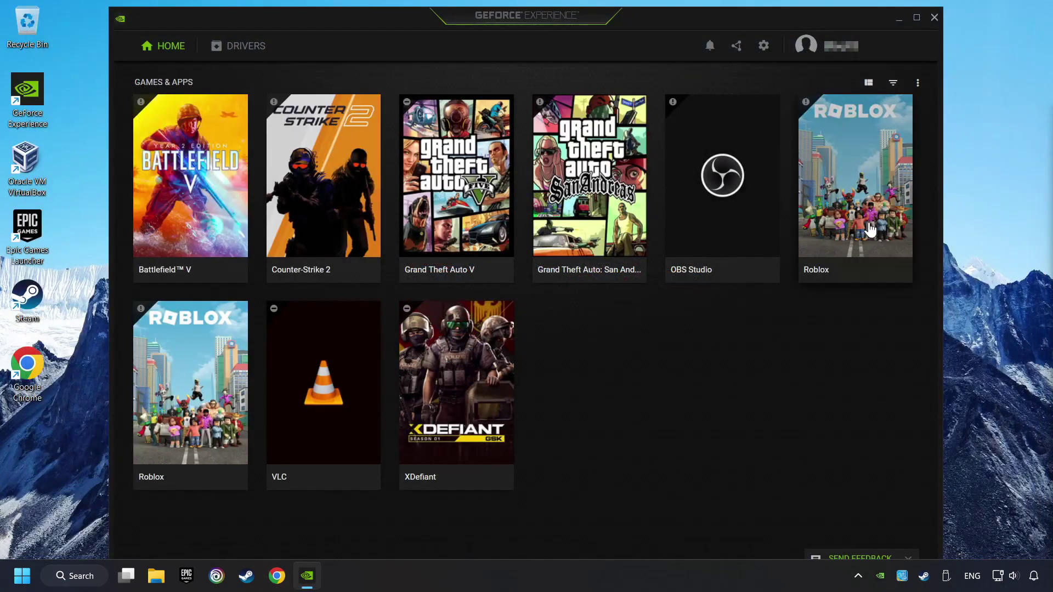
{"action": "left_click", "coordinate": [241, 56]}
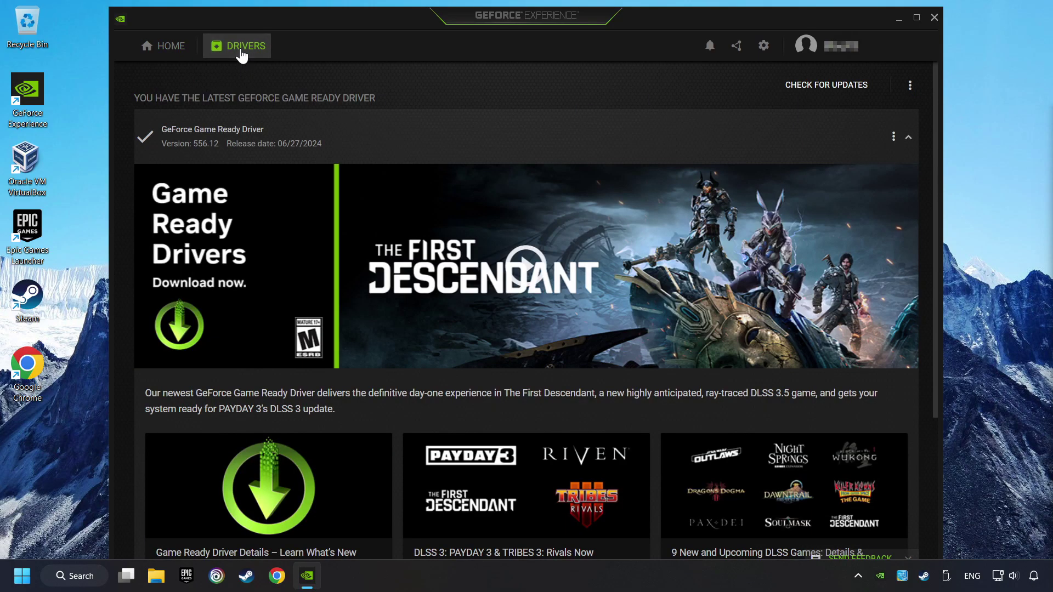
{"action": "left_click", "coordinate": [819, 96]}
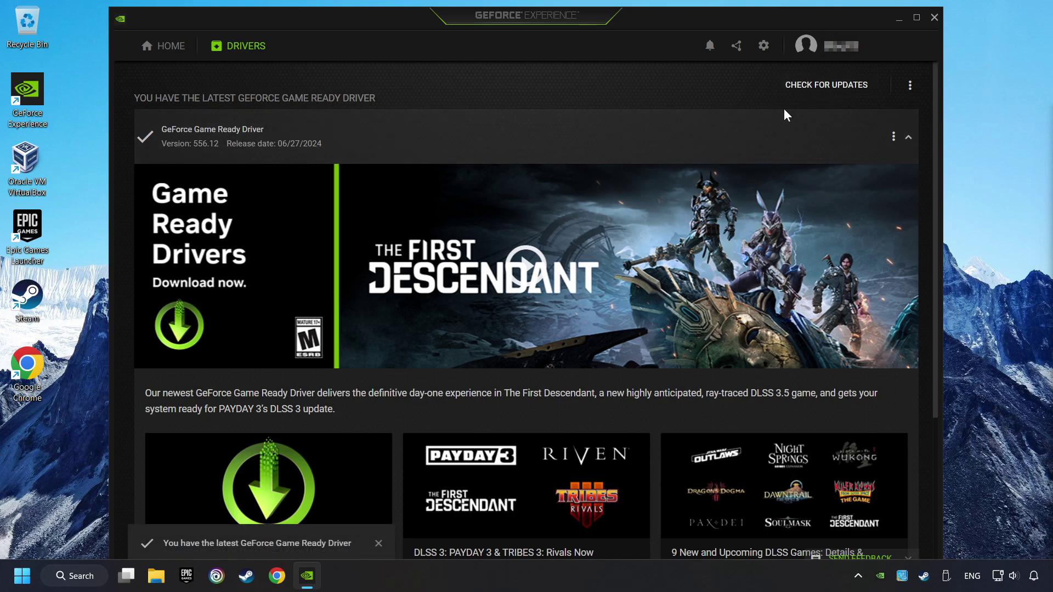
{"action": "left_click", "coordinate": [934, 18]}
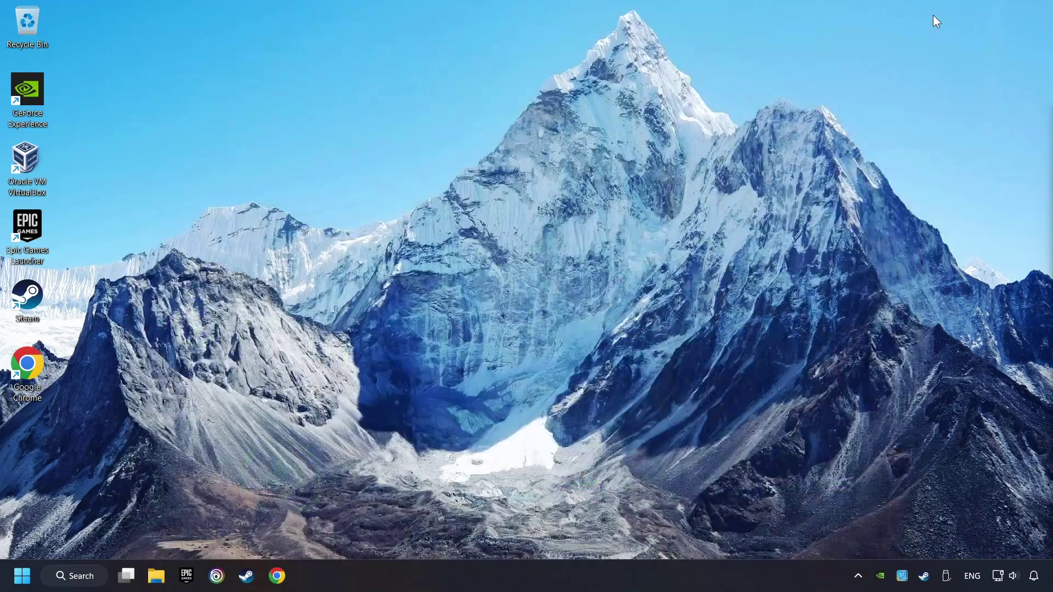
Search Windows for 'graphics' and open the Graphics settings page
{"action": "left_click", "coordinate": [78, 577]}
{"action": "type", "text": "graphics"}
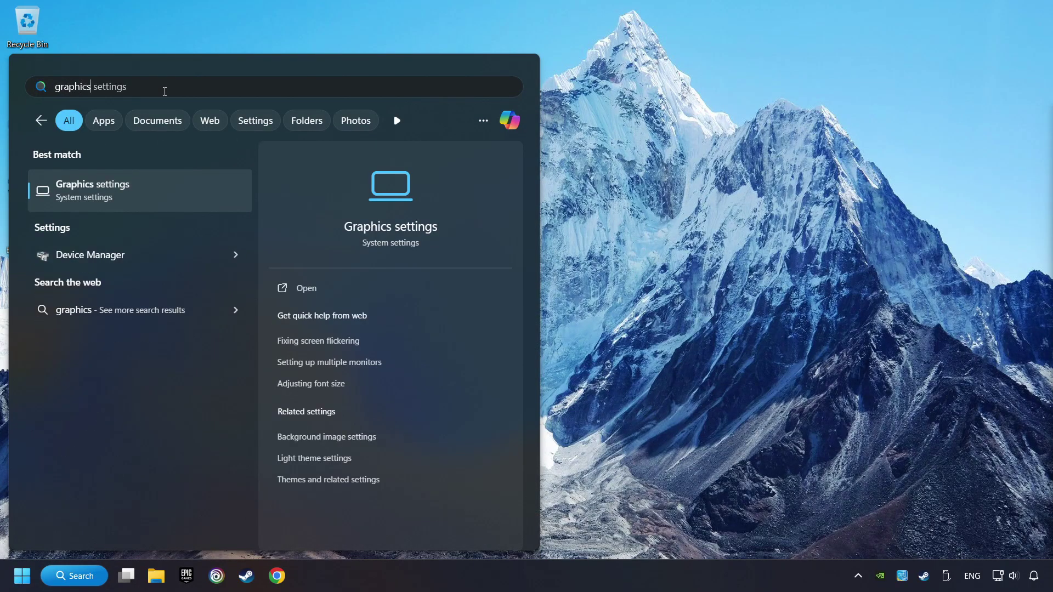
{"action": "key", "text": "Right"}
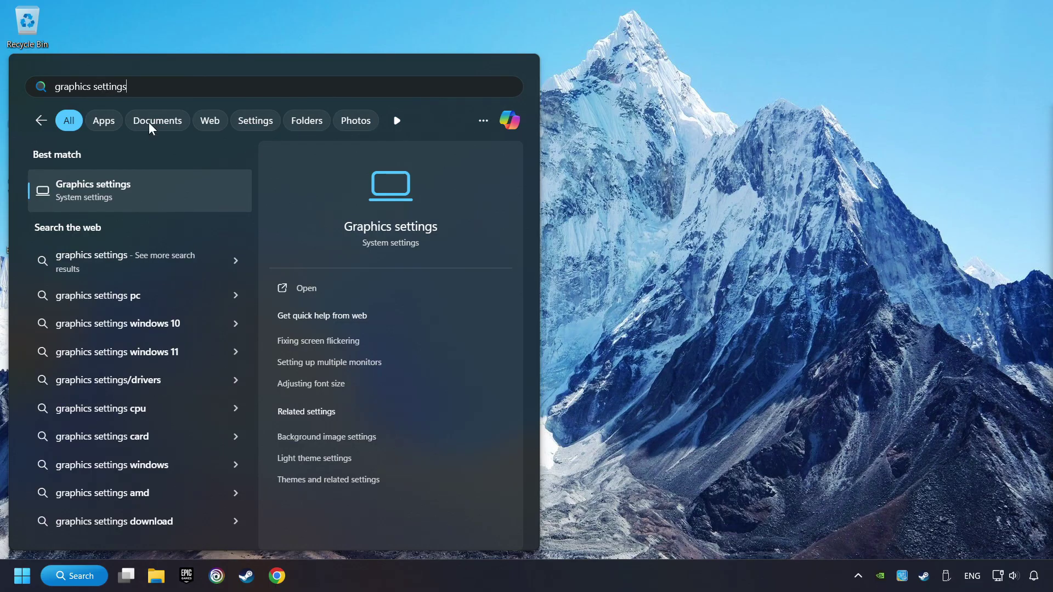
{"action": "left_click", "coordinate": [207, 196]}
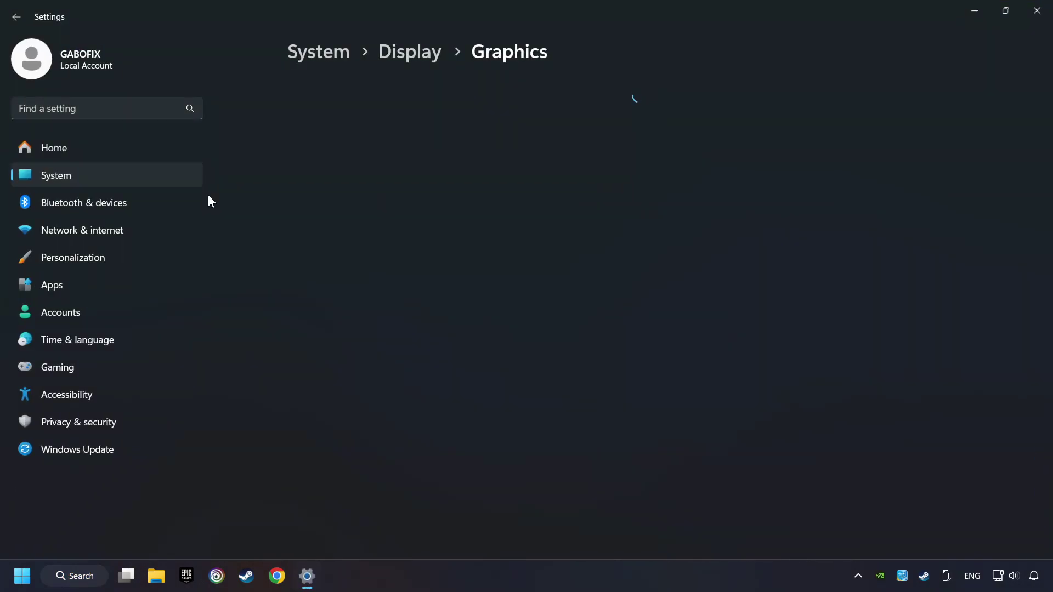
Add GAME.exe from Program Files (x86) and select its entry in the custom graphics list
{"action": "scroll", "coordinate": [249, 204], "scroll_direction": "down", "scroll_amount": 3}
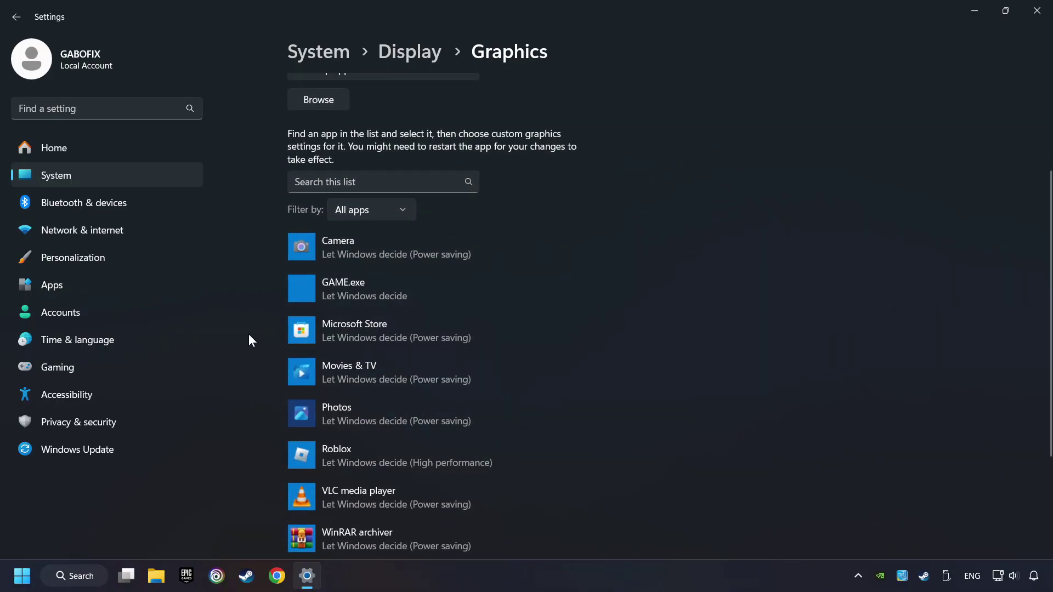
{"action": "scroll", "coordinate": [249, 334], "scroll_direction": "up", "scroll_amount": 2}
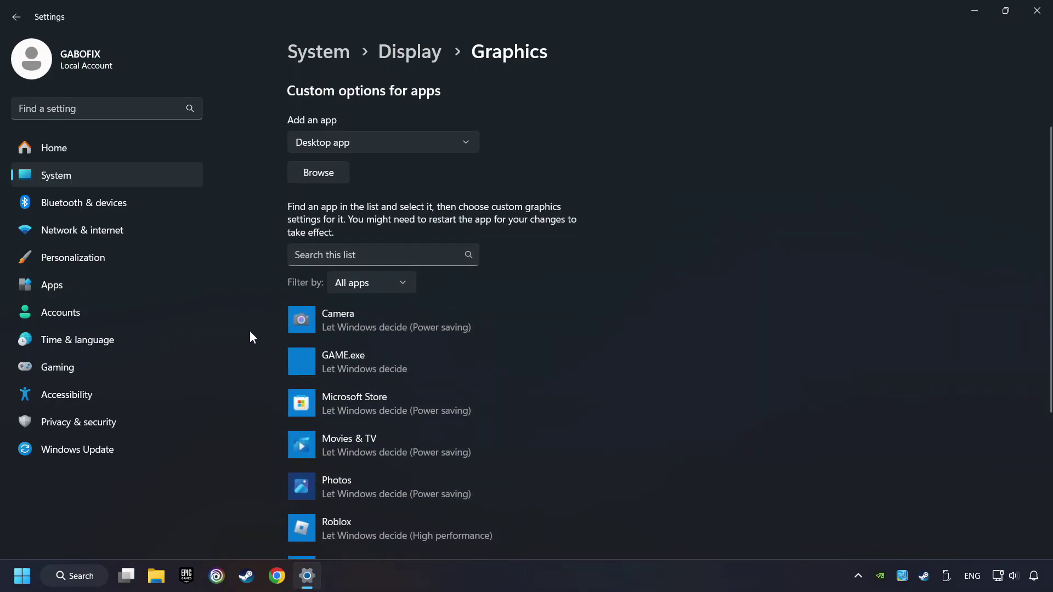
{"action": "left_click", "coordinate": [330, 176]}
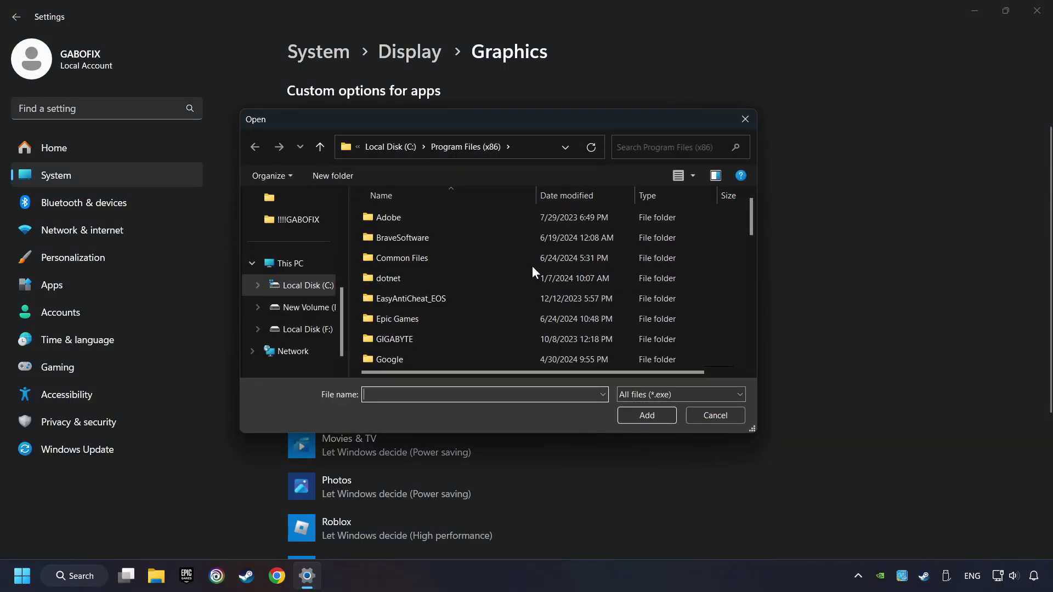
{"action": "left_click", "coordinate": [746, 120]}
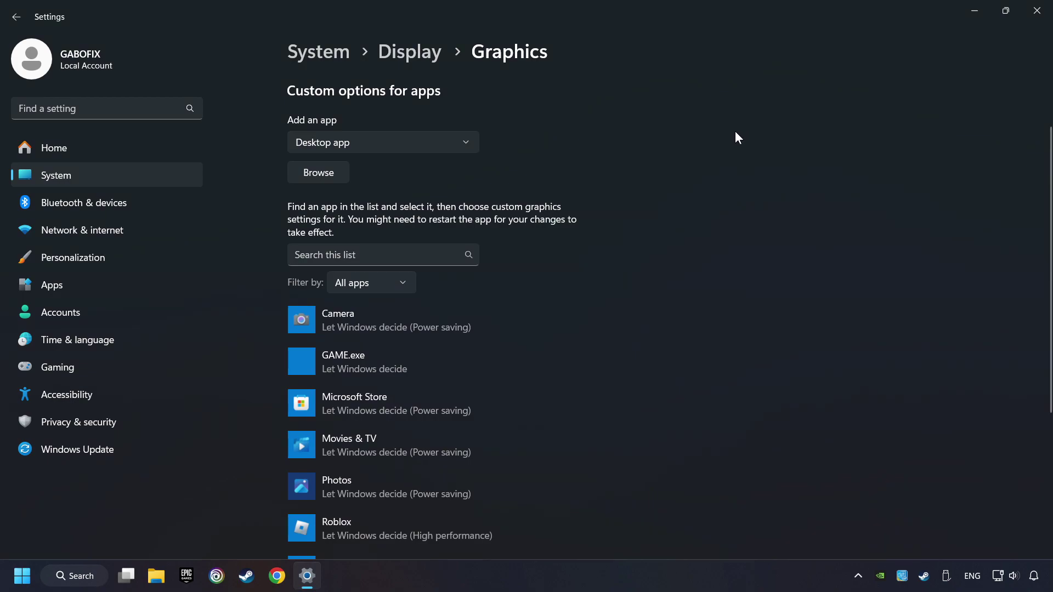
{"action": "scroll", "coordinate": [368, 350], "scroll_direction": "down", "scroll_amount": 2}
{"action": "left_click", "coordinate": [376, 287]}
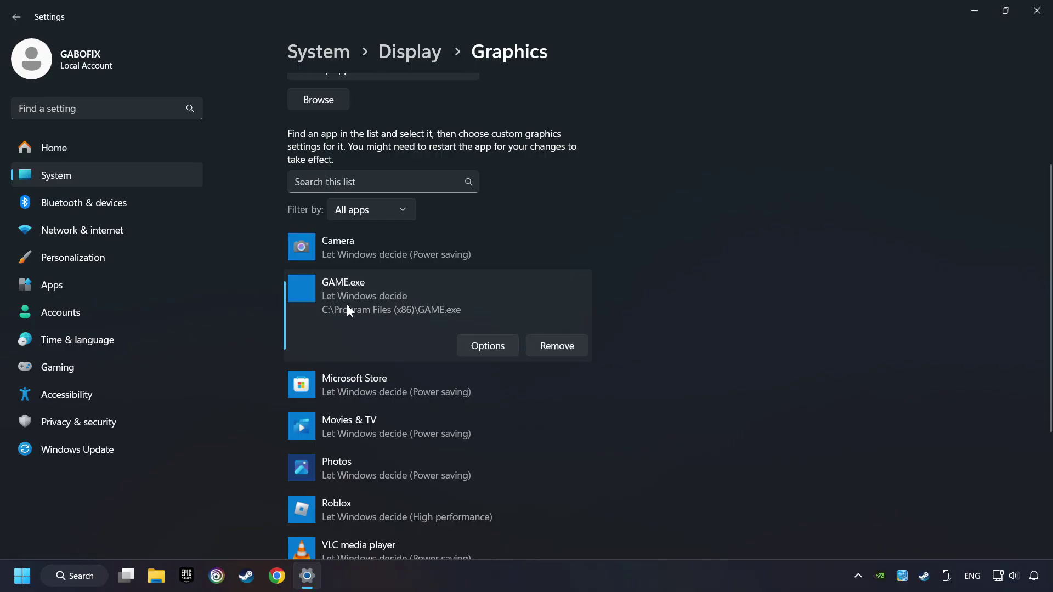
Set GAME.exe to High performance on the NVIDIA GeForce GTX 1050 Ti, save, and close Settings
{"action": "left_click", "coordinate": [495, 346]}
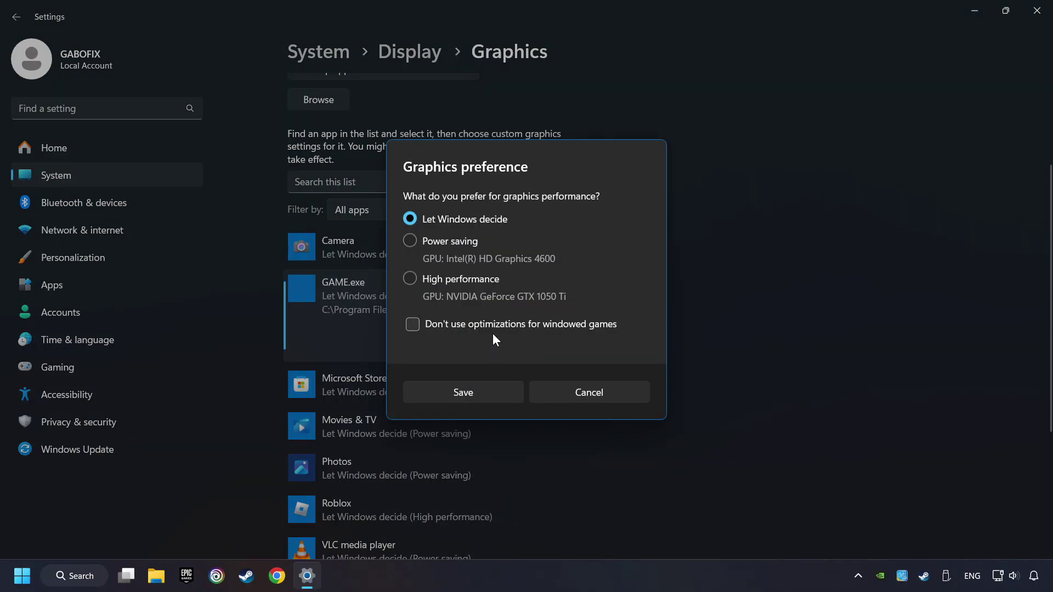
{"action": "left_click", "coordinate": [410, 280]}
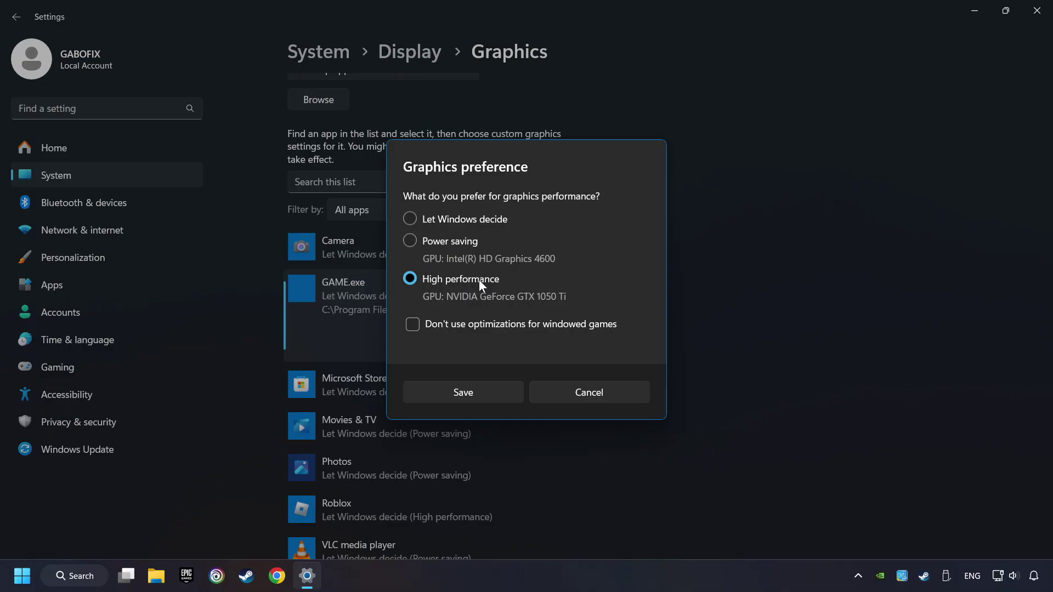
{"action": "left_click", "coordinate": [480, 389]}
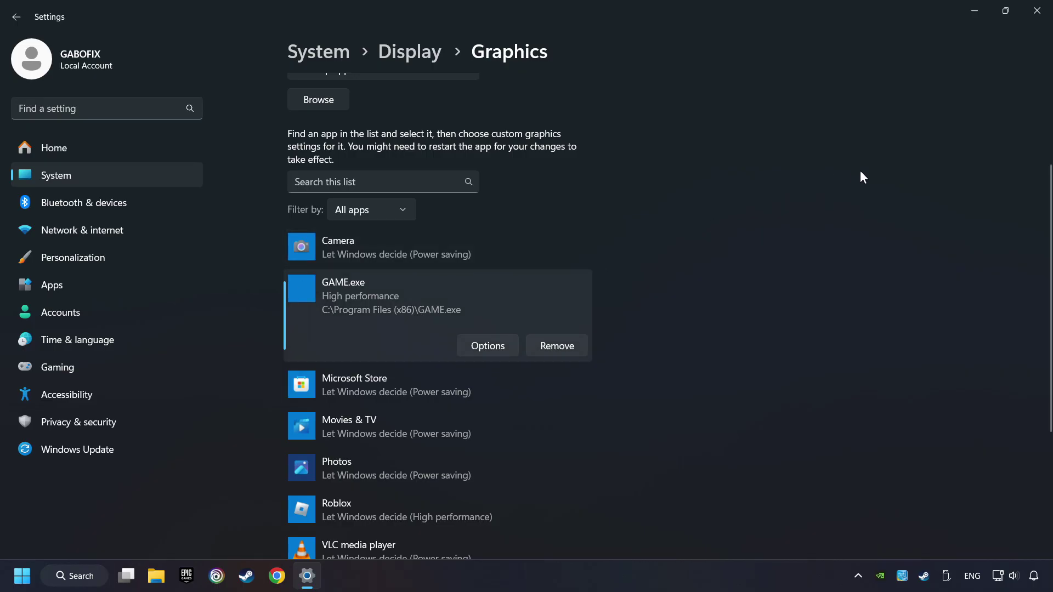
{"action": "left_click", "coordinate": [1041, 10]}
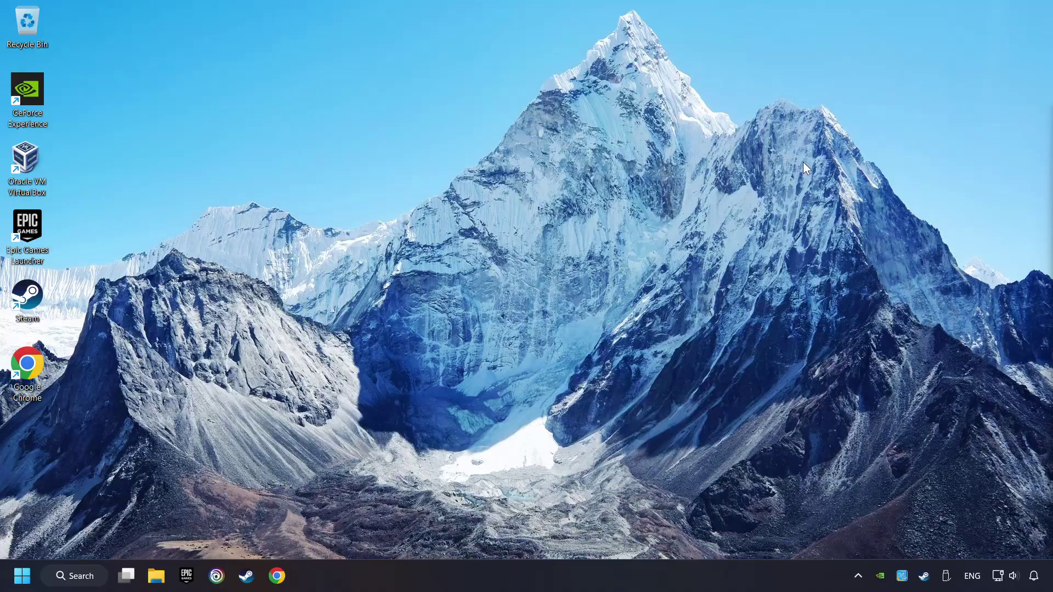
Verify the integrity of GAME's installed files from its Steam Library properties
{"action": "left_click", "coordinate": [246, 576]}
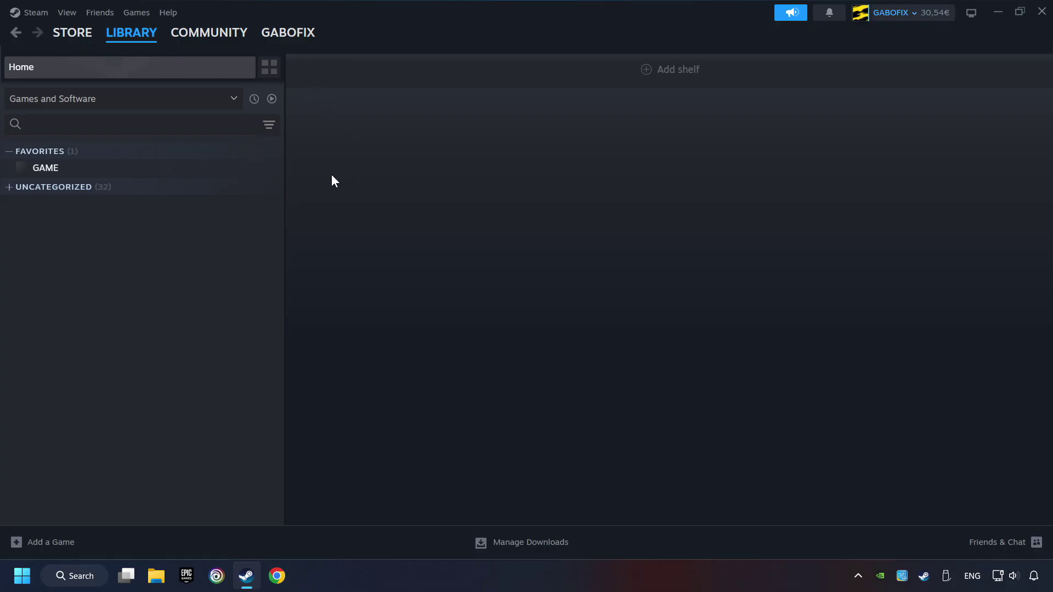
{"action": "right_click", "coordinate": [232, 172]}
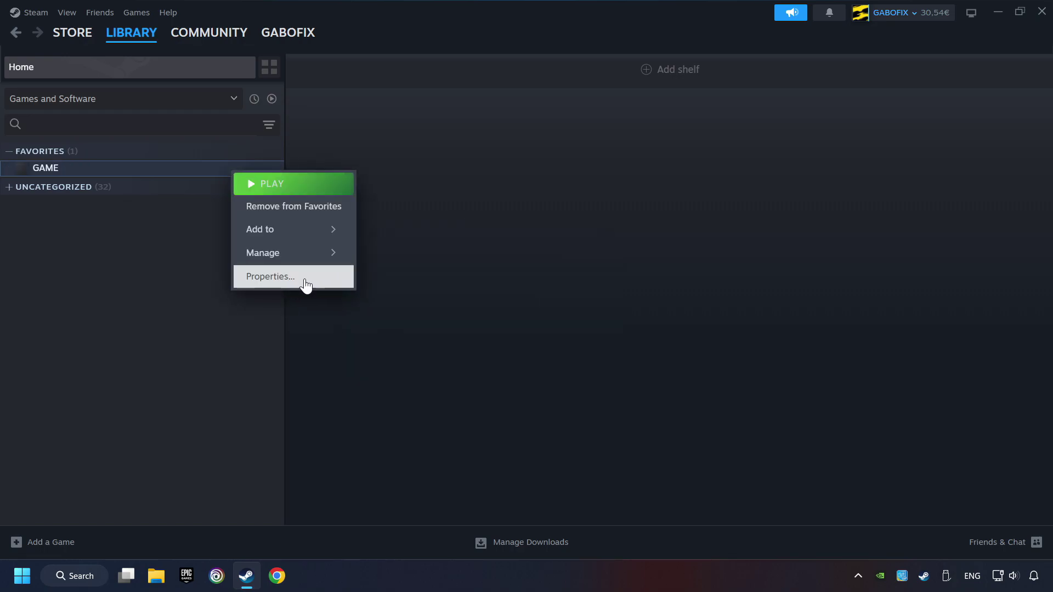
{"action": "left_click", "coordinate": [323, 283]}
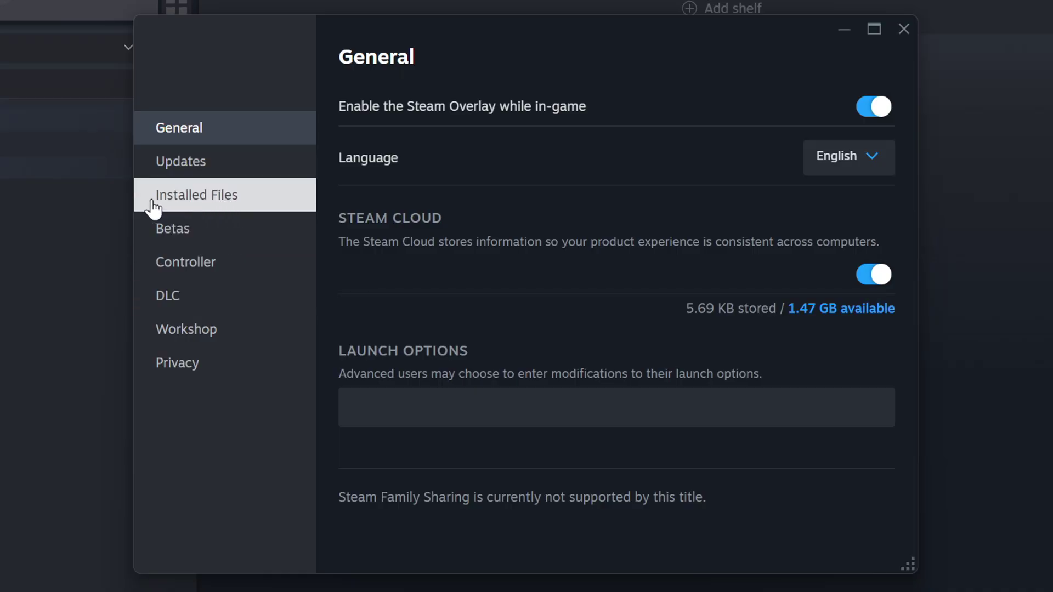
{"action": "left_click", "coordinate": [244, 206]}
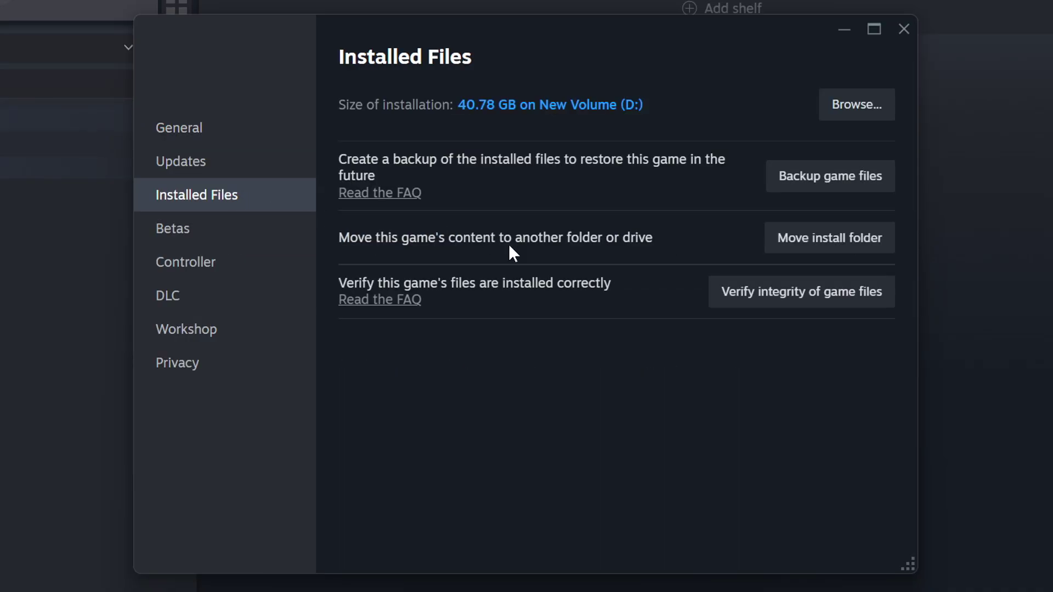
{"action": "left_click", "coordinate": [818, 301]}
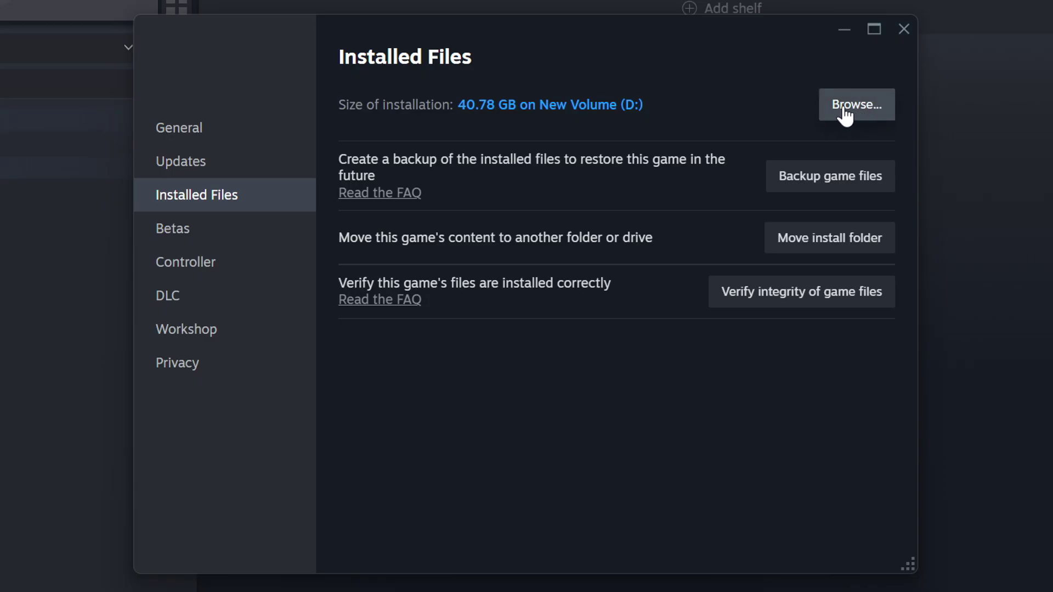
Open the GAME shortcut's Compatibility properties from its install folder
{"action": "left_click", "coordinate": [866, 114]}
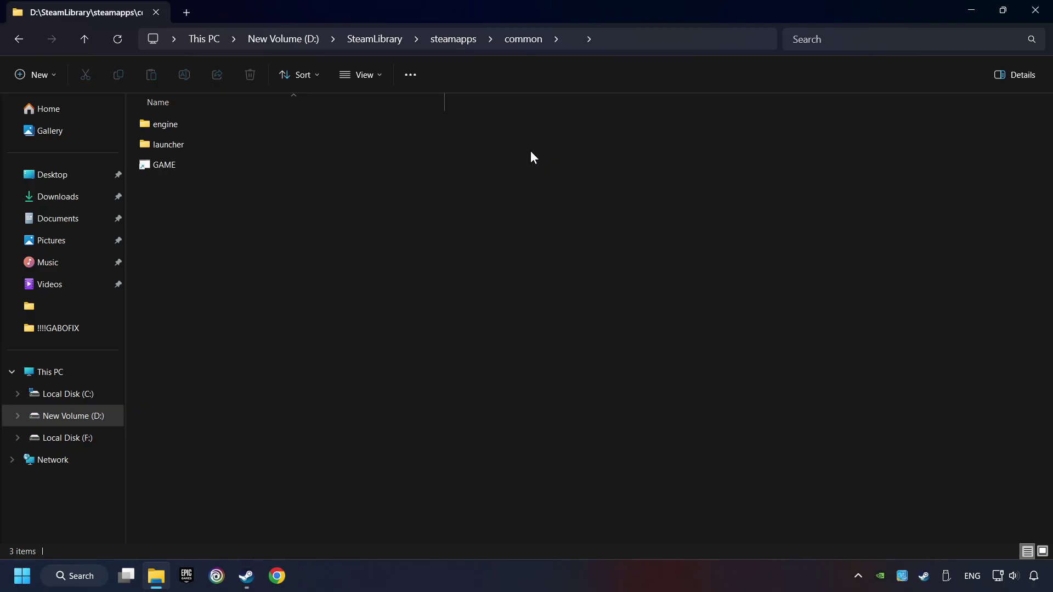
{"action": "right_click", "coordinate": [335, 162]}
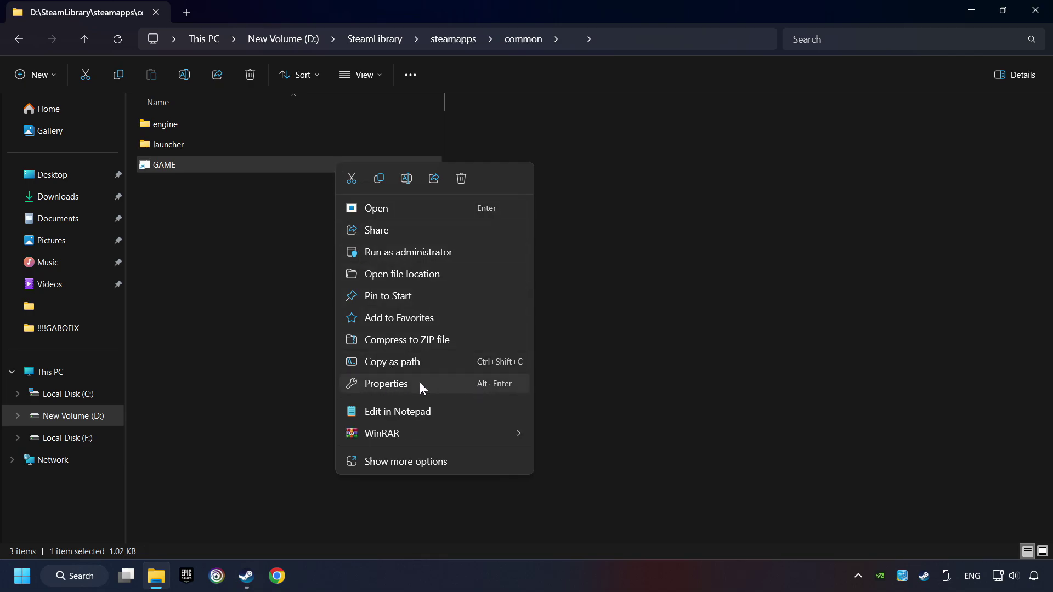
{"action": "left_click", "coordinate": [354, 384]}
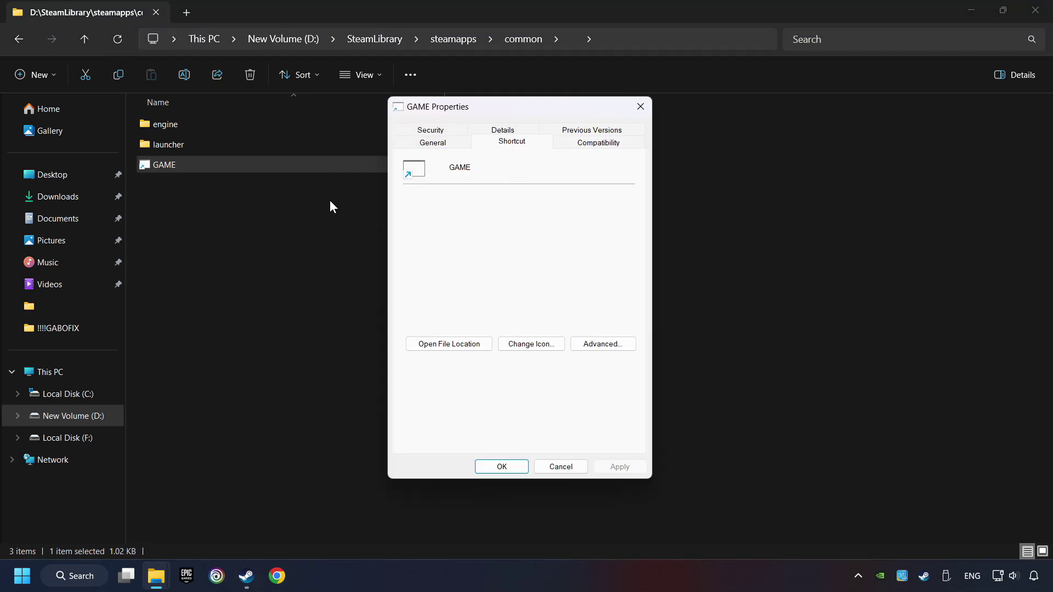
{"action": "left_click", "coordinate": [622, 144]}
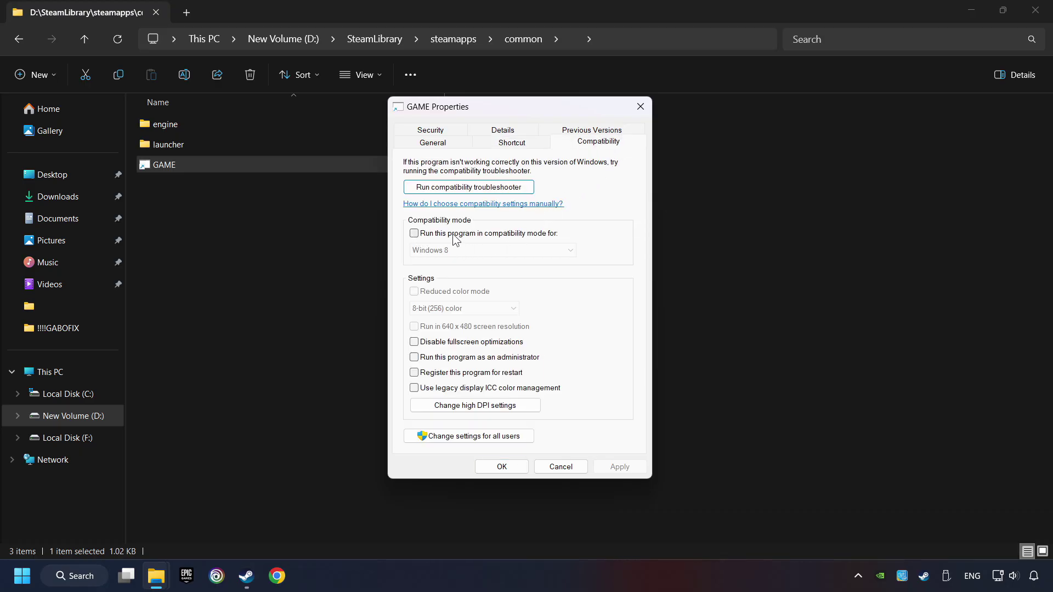
Enable Windows 8 compatibility mode and Run as administrator for GAME, and apply
{"action": "left_click", "coordinate": [499, 237]}
{"action": "left_click", "coordinate": [497, 249]}
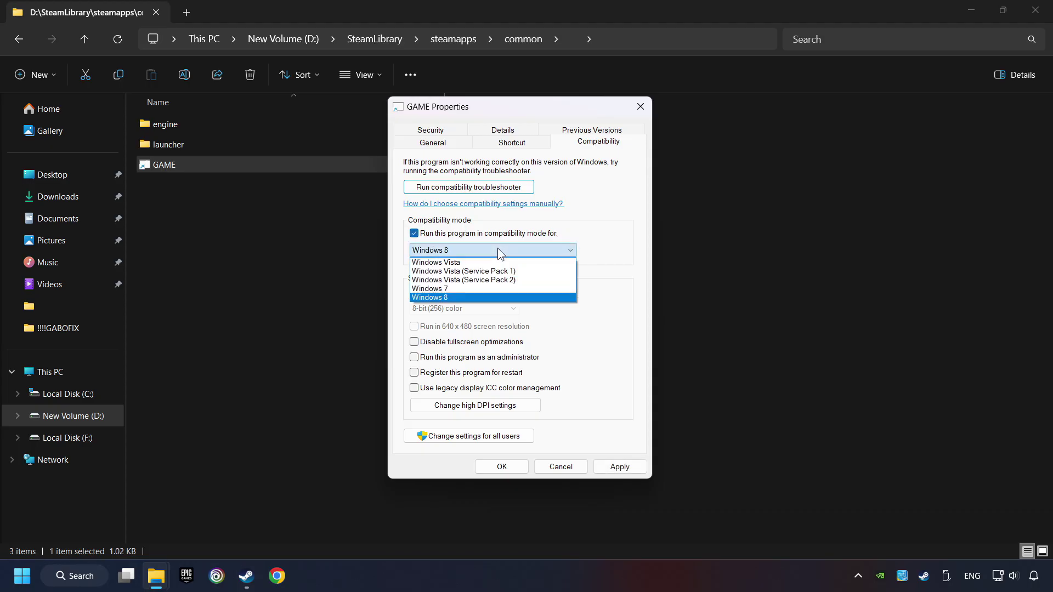
{"action": "left_click", "coordinate": [465, 297]}
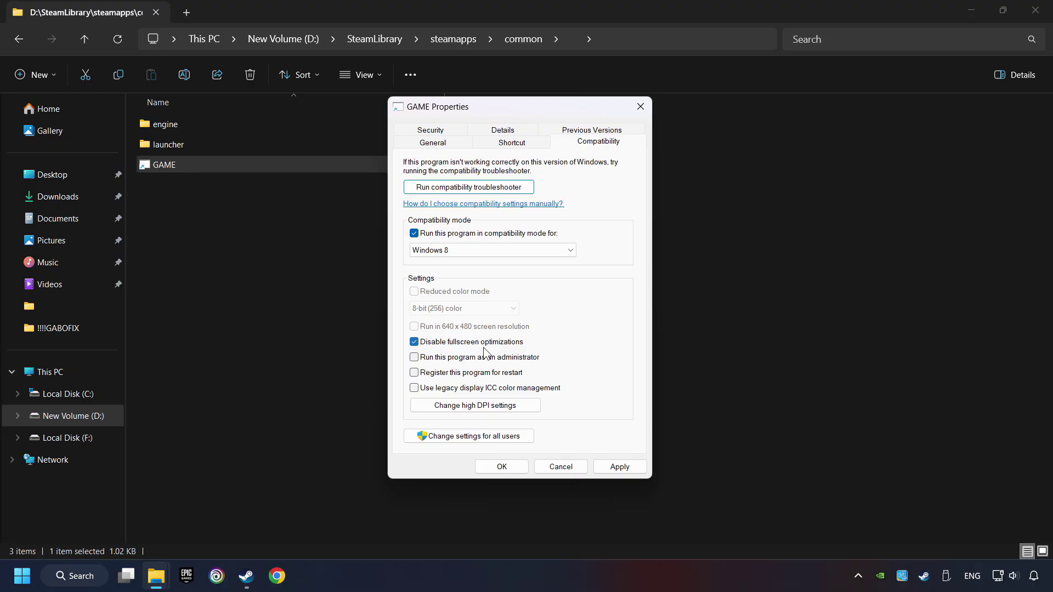
{"action": "left_click", "coordinate": [414, 358]}
{"action": "left_click", "coordinate": [627, 469]}
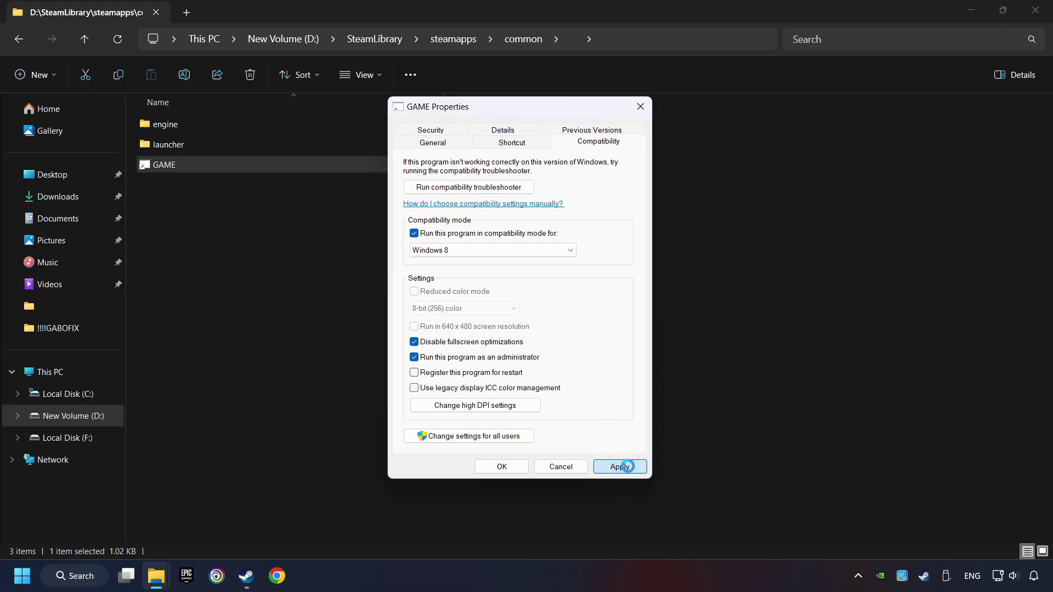
{"action": "left_click", "coordinate": [509, 470]}
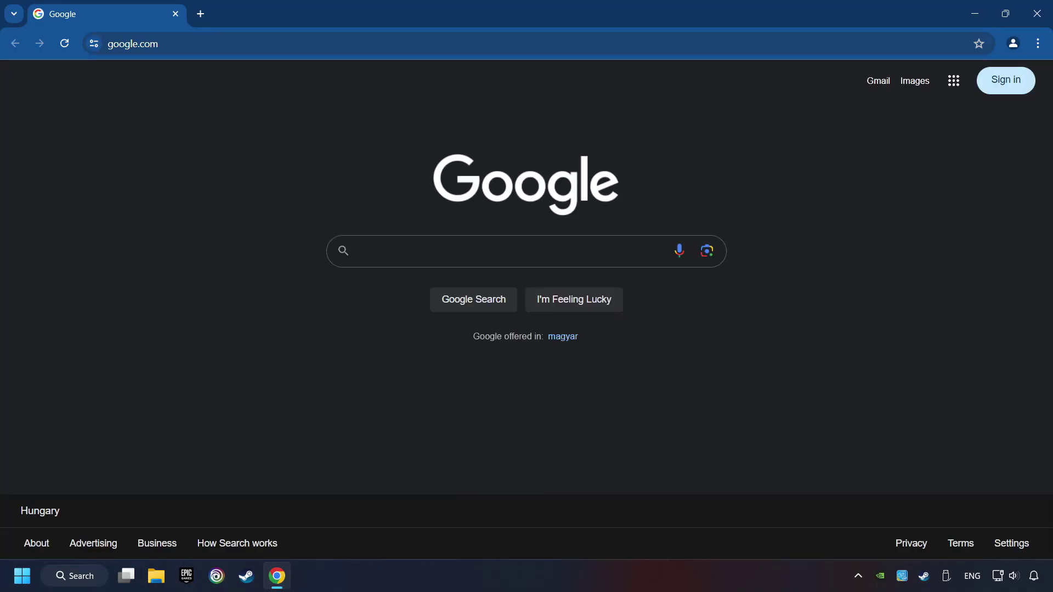
Load the DirectX End-User Runtime download page, plus the Visual C++ Redistributable page in a second tab
{"action": "left_click", "coordinate": [202, 41]}
{"action": "type", "text": "https://www.microsoft.com/en-US/download/details.aspx?id=35"}
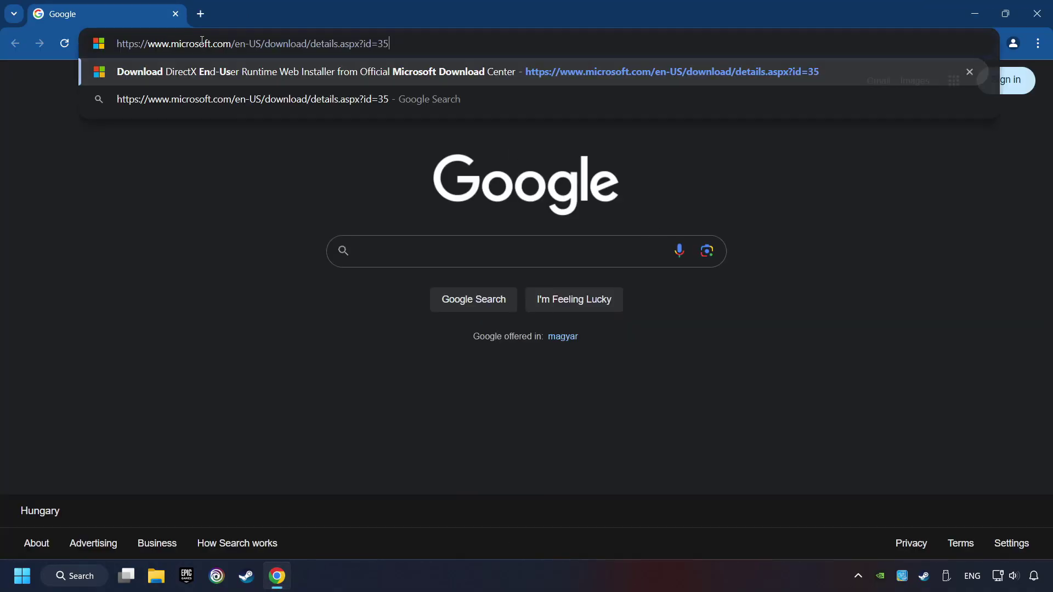
{"action": "key", "text": "Return"}
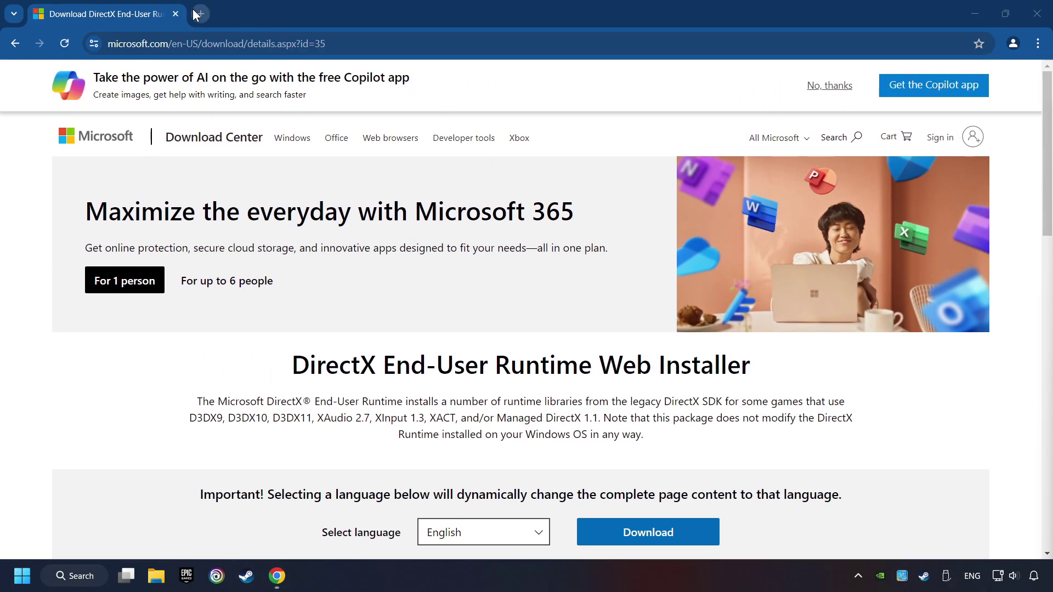
{"action": "left_click", "coordinate": [200, 14]}
{"action": "type", "text": "https://learn.microsoft.com/en-us/cpp/windows/latest-supported-vc-redist?view=msvc-160"}
{"action": "key", "text": "Return"}
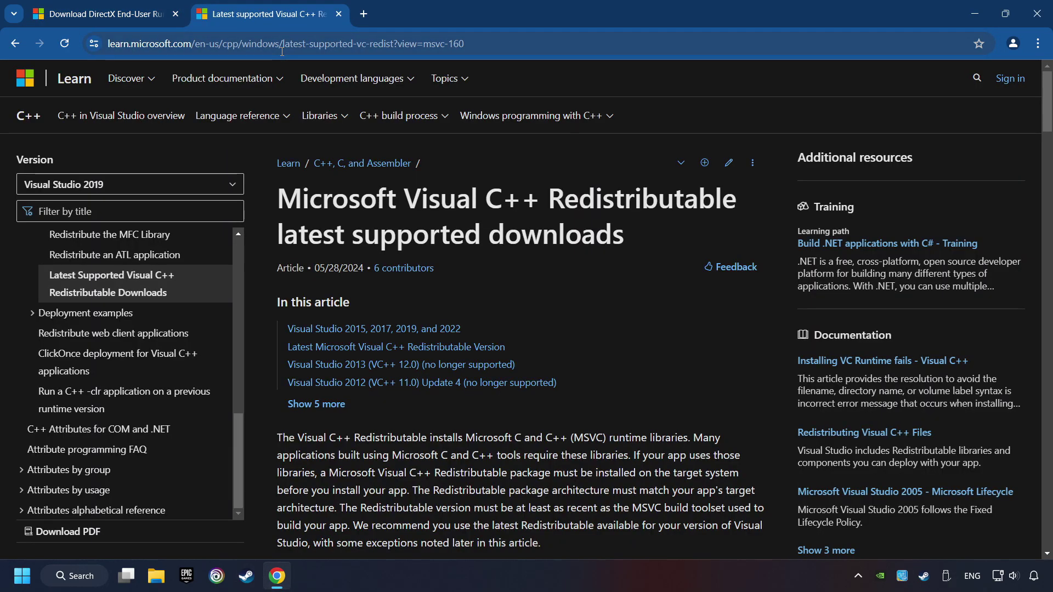
Download dxwebsetup.exe, the DirectX End-User Runtime Web Installer, from the DirectX tab
{"action": "left_click", "coordinate": [125, 7]}
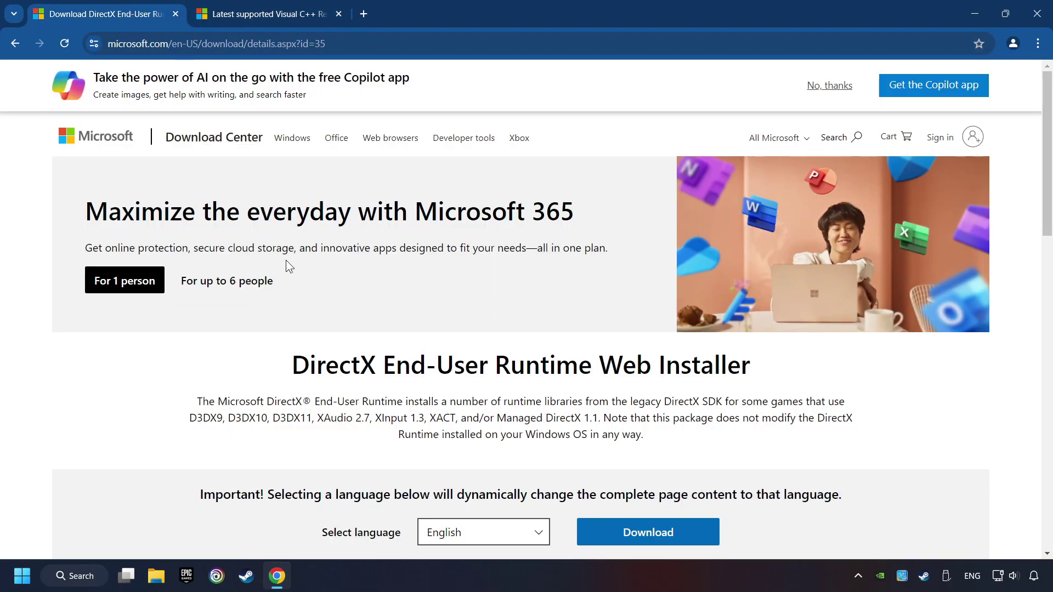
{"action": "scroll", "coordinate": [293, 273], "scroll_direction": "down", "scroll_amount": 3}
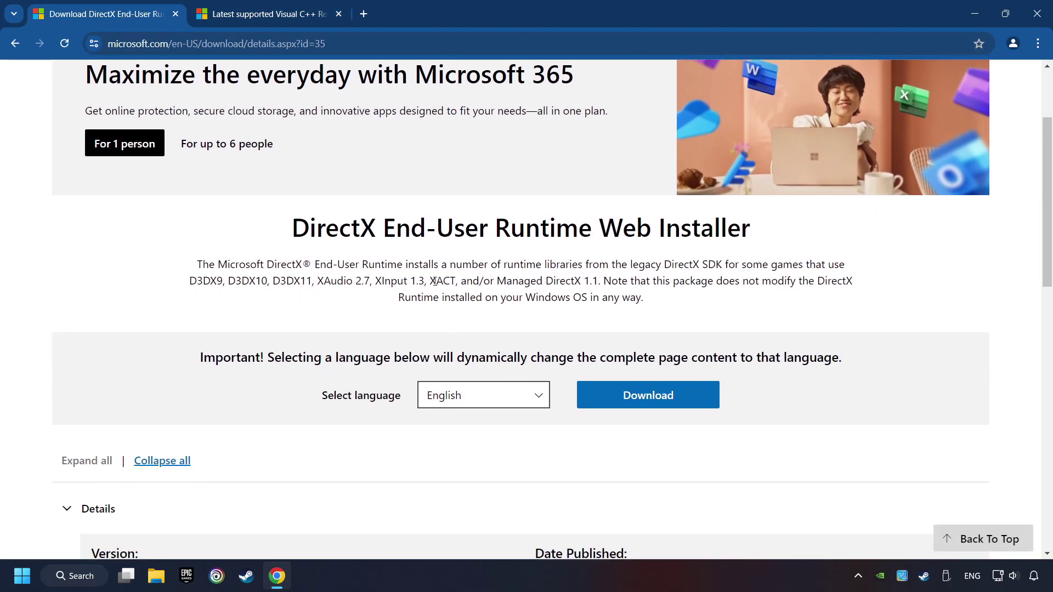
{"action": "left_click", "coordinate": [656, 402]}
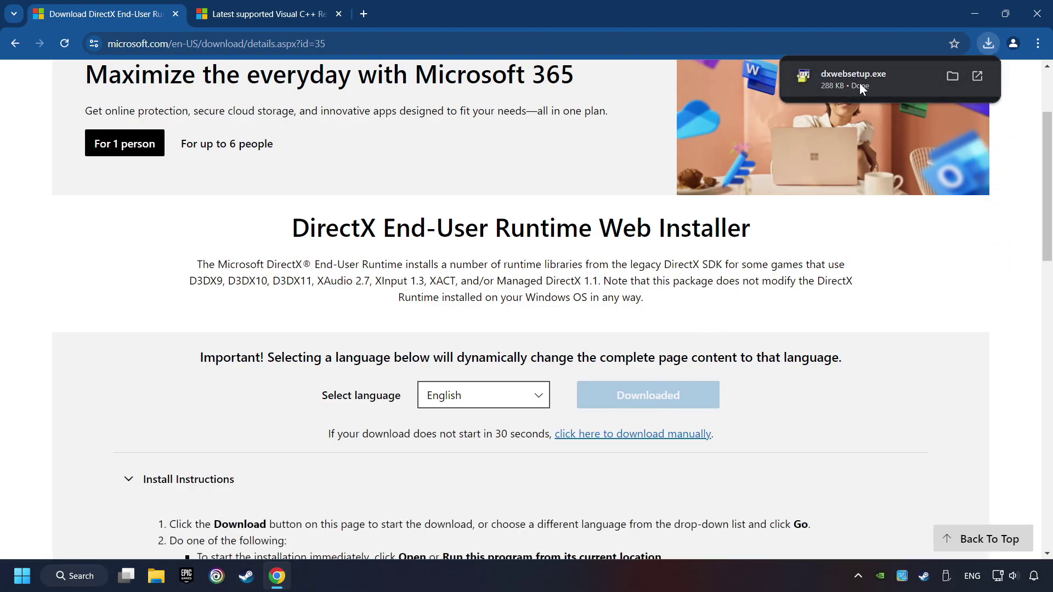
Run dxwebsetup.exe, accept the license, decline the Bing Bar, and finish the DirectX setup
{"action": "left_click", "coordinate": [859, 83]}
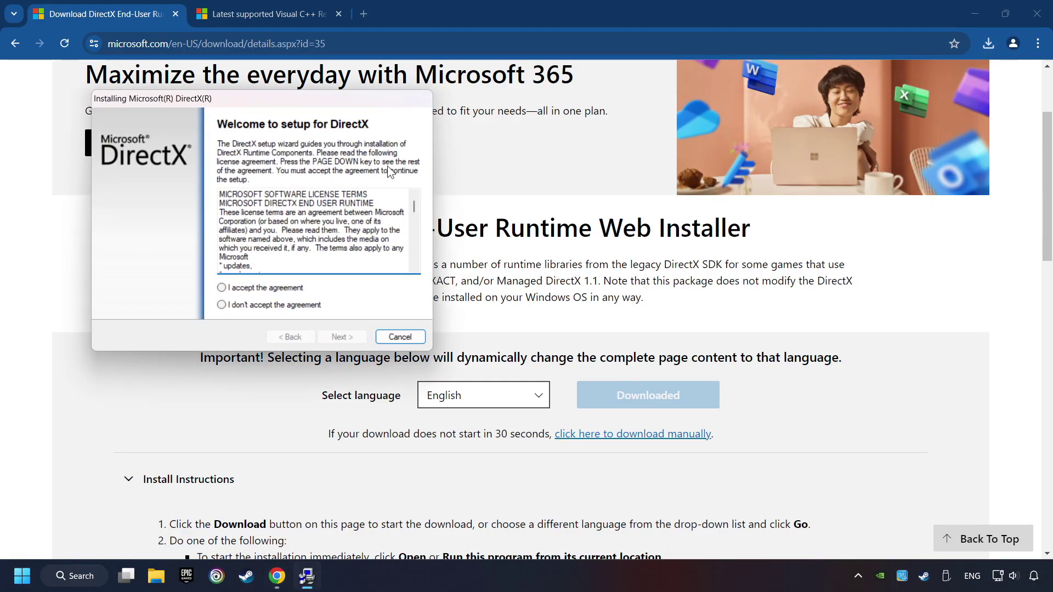
{"action": "left_click_drag", "start_coordinate": [347, 99], "coordinate": [608, 177]}
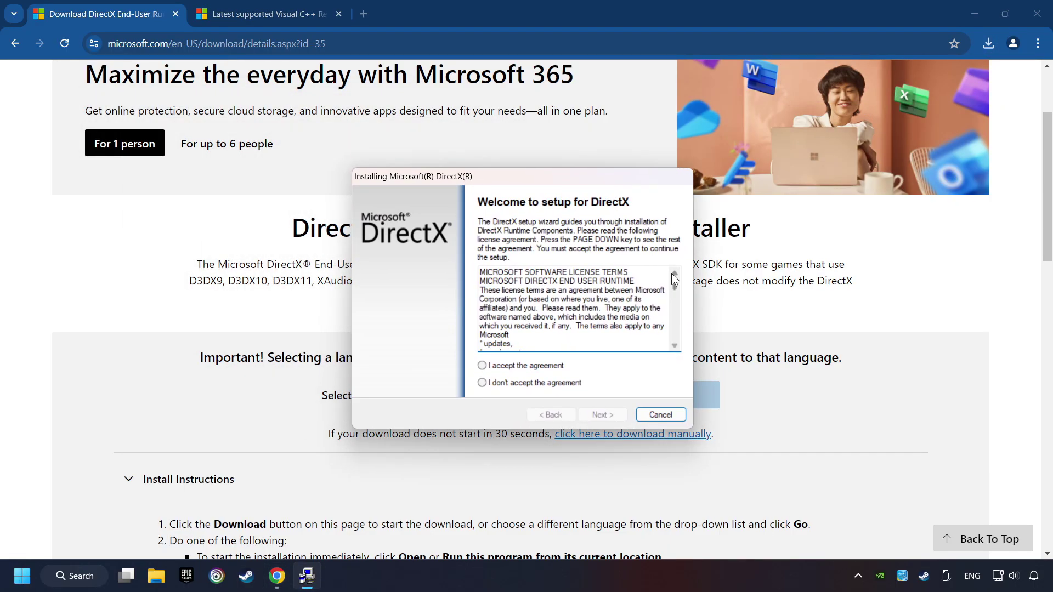
{"action": "left_click_drag", "start_coordinate": [674, 280], "coordinate": [528, 370]}
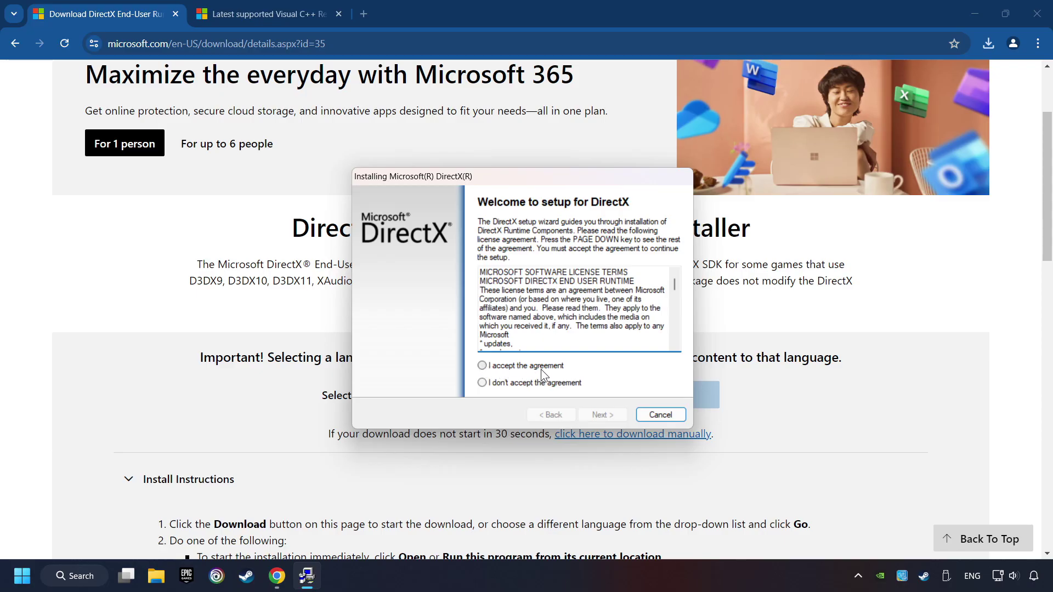
{"action": "left_click", "coordinate": [545, 367]}
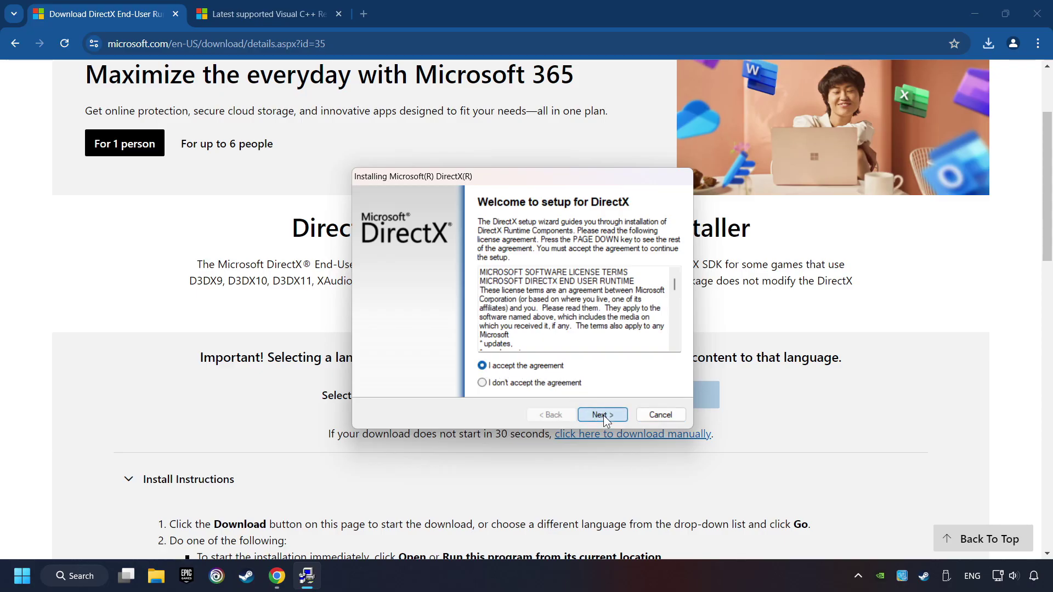
{"action": "left_click", "coordinate": [603, 415]}
{"action": "left_click", "coordinate": [474, 318]}
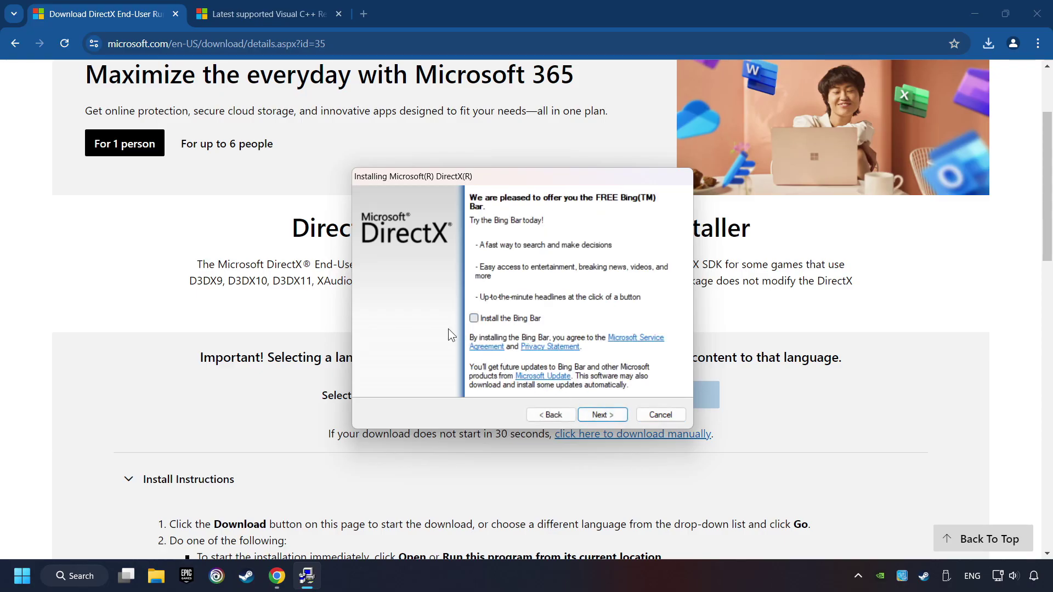
{"action": "left_click", "coordinate": [602, 415]}
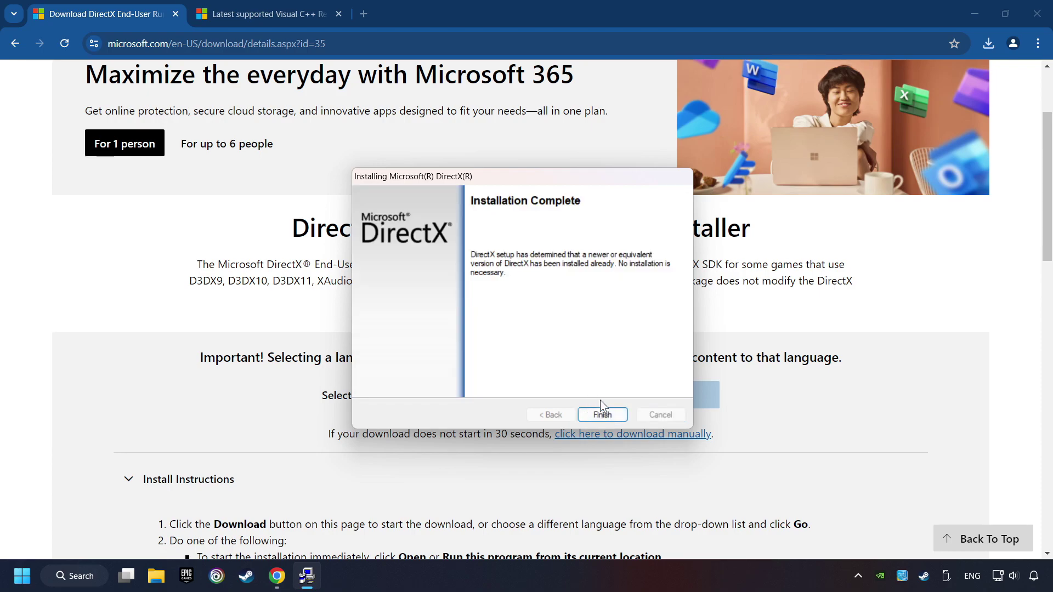
{"action": "left_click", "coordinate": [610, 413]}
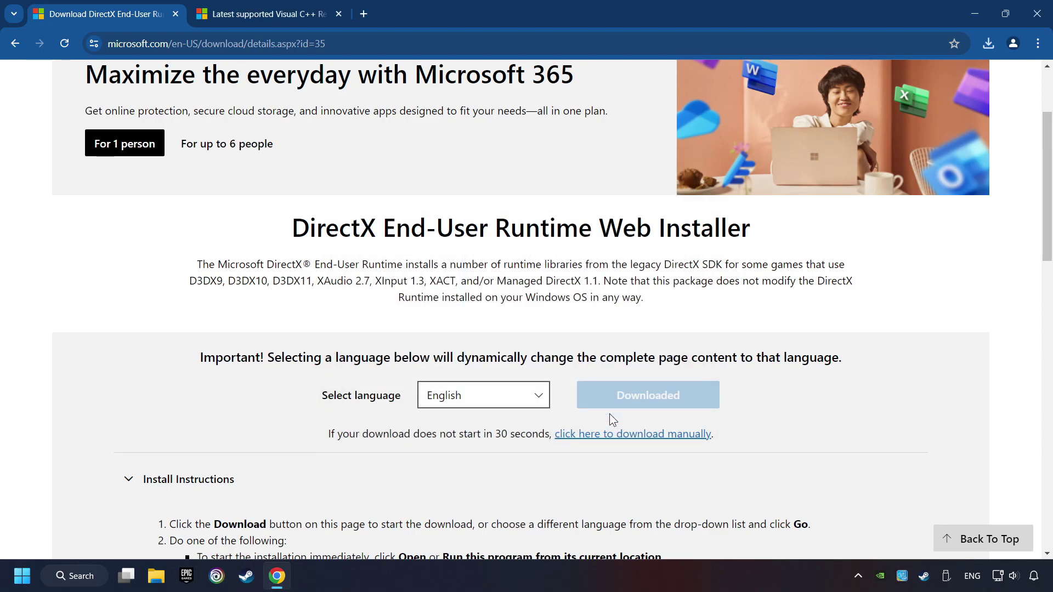
Download the x86 and x64 Visual C++ Redistributable installers from the latest supported downloads page
{"action": "left_click", "coordinate": [253, 16]}
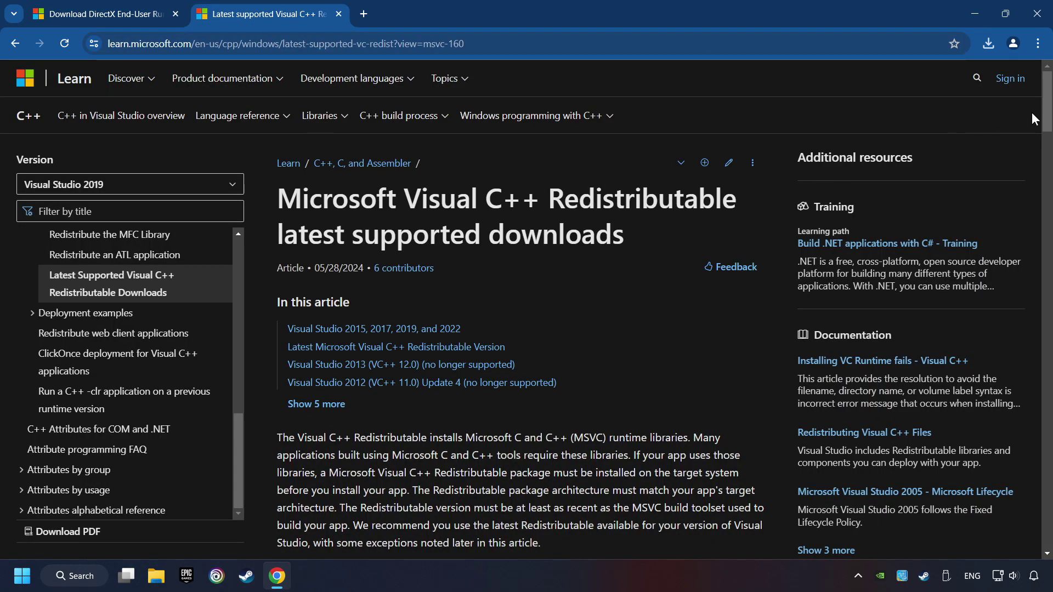
{"action": "scroll", "coordinate": [1033, 115], "scroll_direction": "down", "scroll_amount": 15}
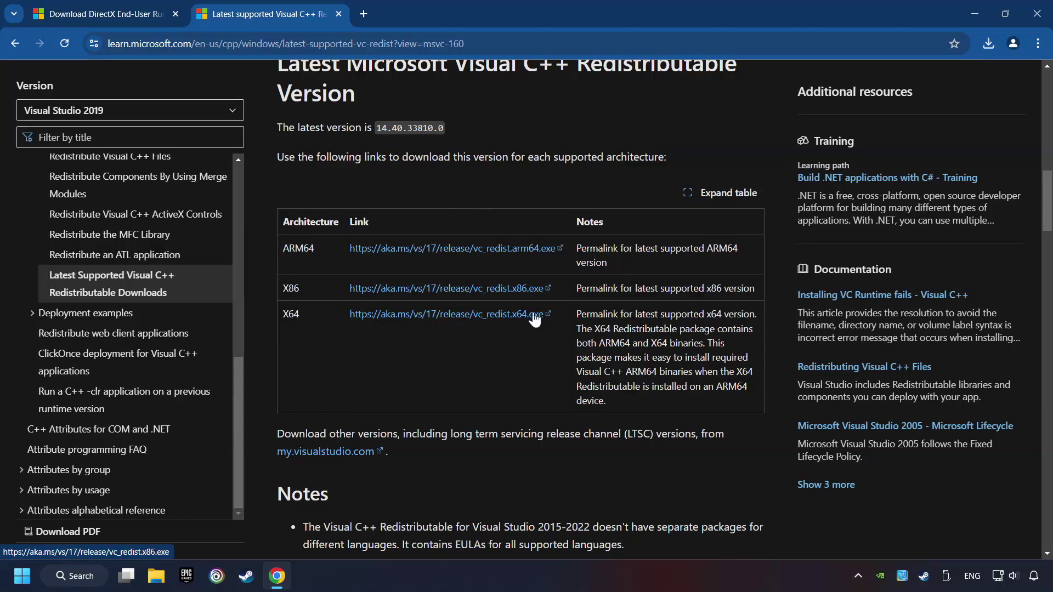
{"action": "left_click", "coordinate": [419, 286]}
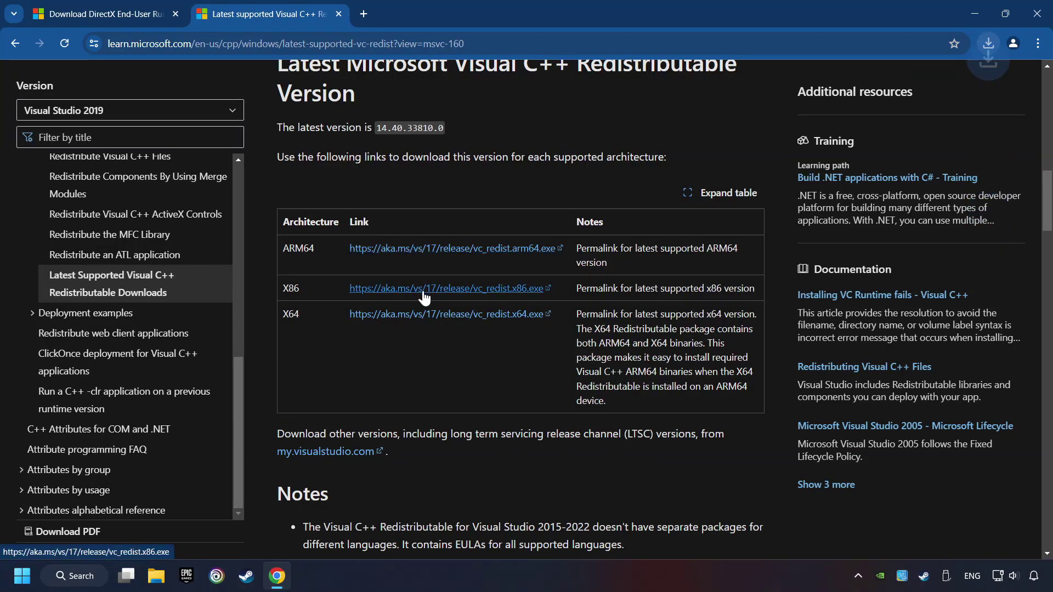
{"action": "left_click", "coordinate": [425, 314]}
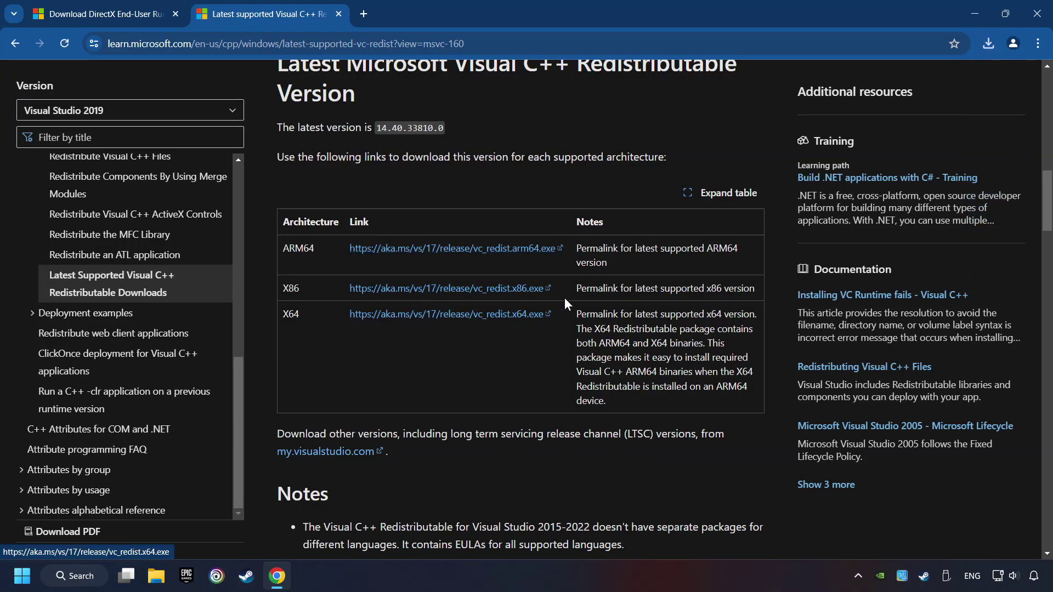
{"action": "left_click", "coordinate": [988, 44]}
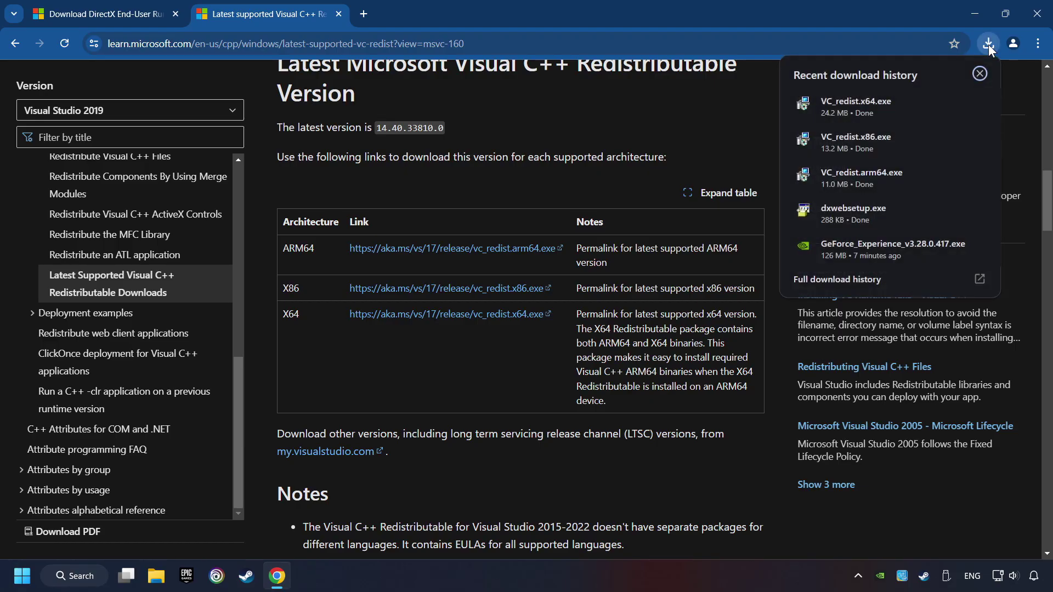
Try installing VC_redist.arm64.exe with the license accepted, and close it after it fails
{"action": "left_click", "coordinate": [879, 174]}
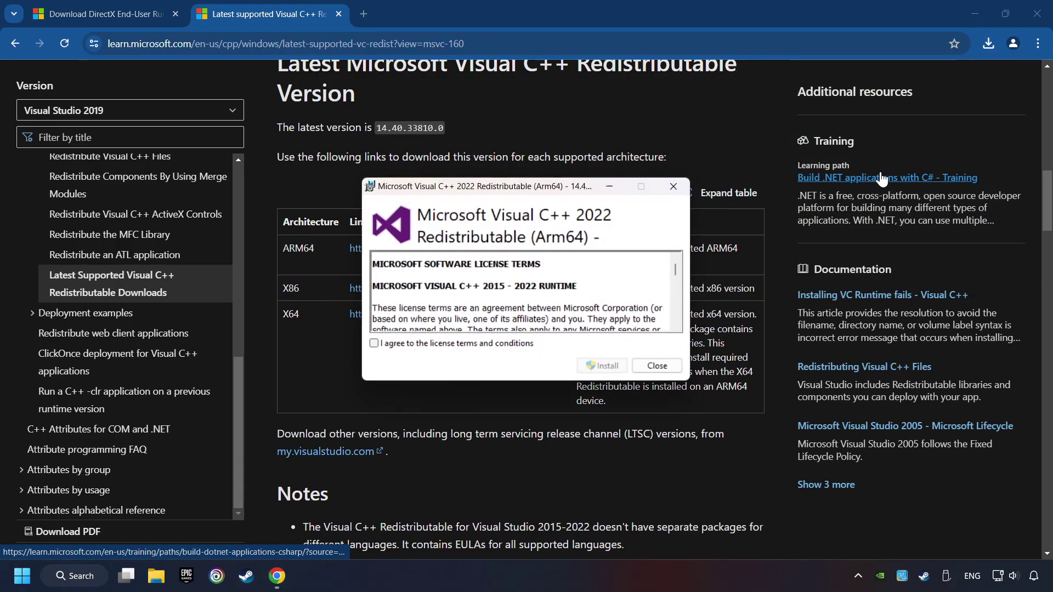
{"action": "scroll", "coordinate": [663, 304], "scroll_direction": "down", "scroll_amount": 15}
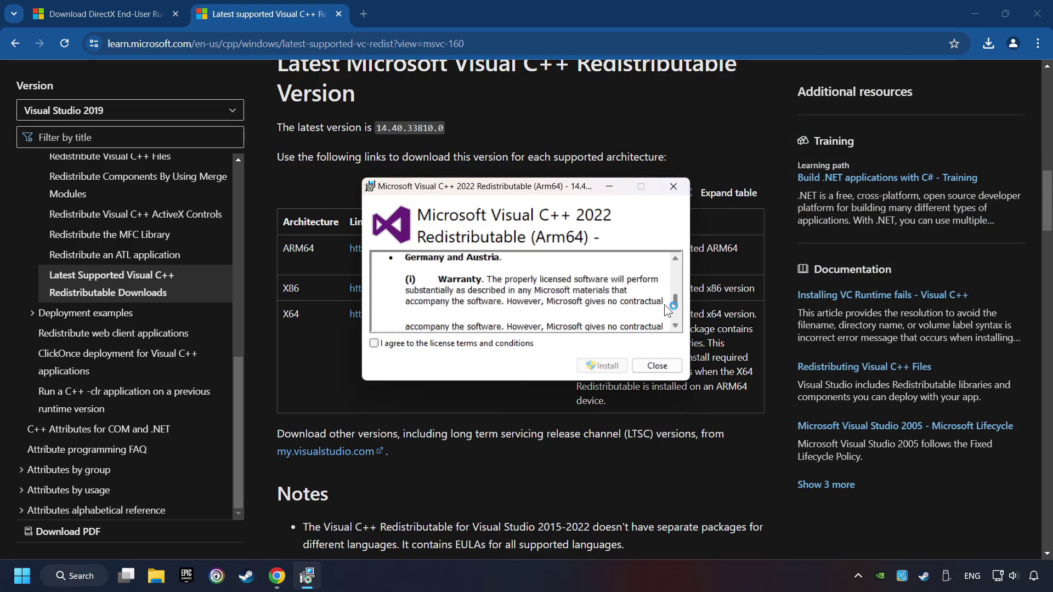
{"action": "left_click", "coordinate": [442, 345]}
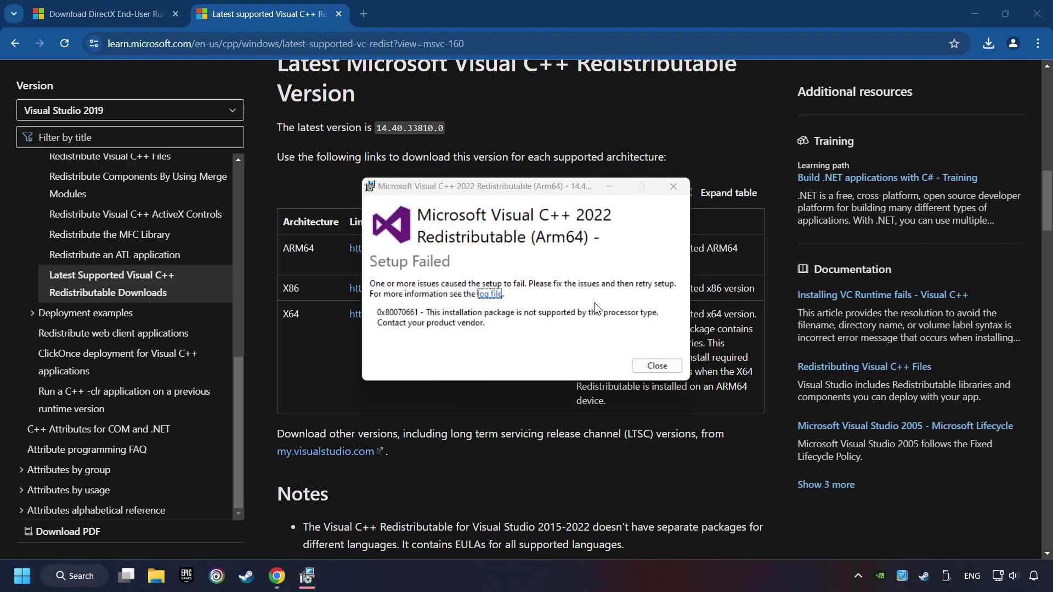
{"action": "left_click", "coordinate": [656, 365]}
Install the x86 redistributable, then launch the x64 redistributable installer from Downloads
{"action": "left_click", "coordinate": [987, 47]}
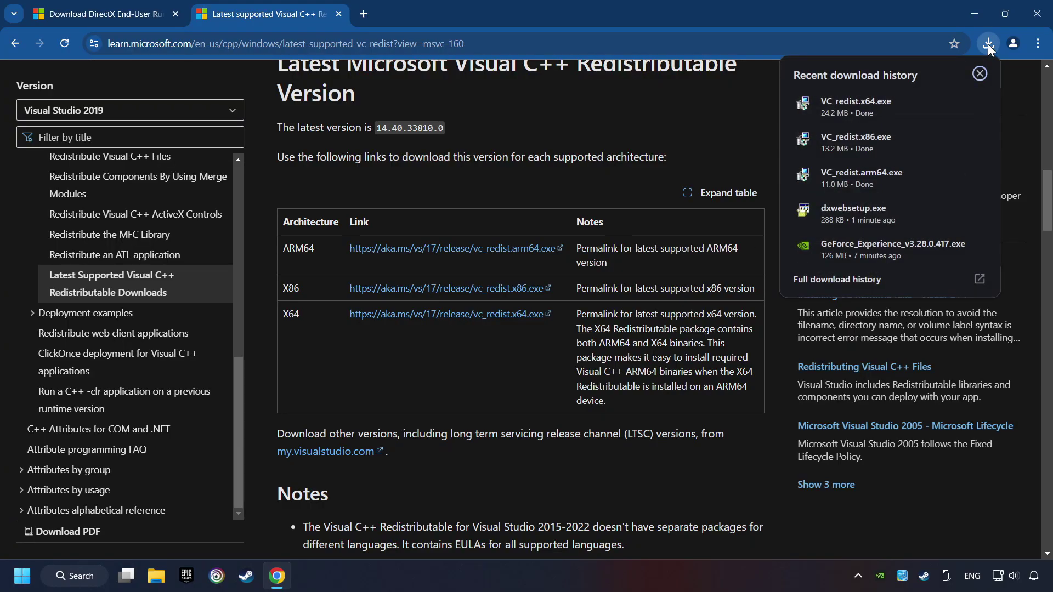
{"action": "left_click", "coordinate": [879, 134]}
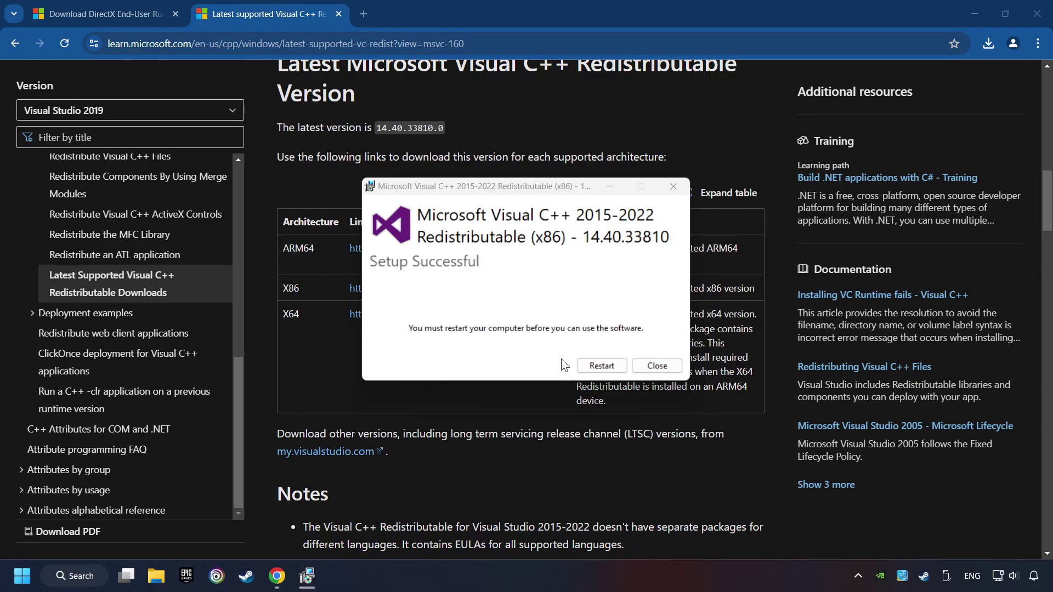
{"action": "left_click", "coordinate": [657, 366]}
{"action": "left_click", "coordinate": [987, 44]}
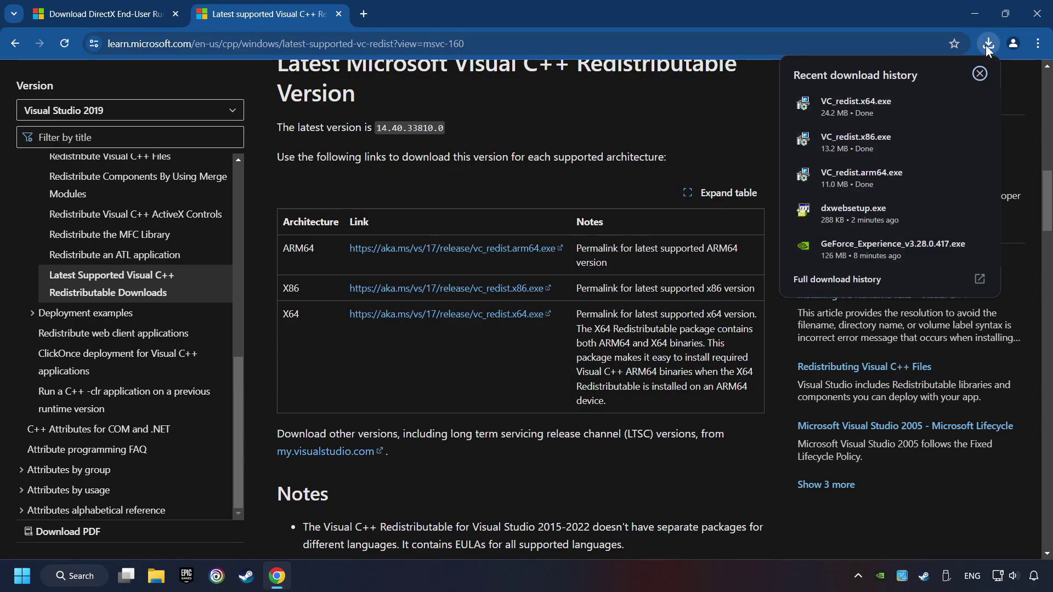
{"action": "left_click", "coordinate": [899, 100]}
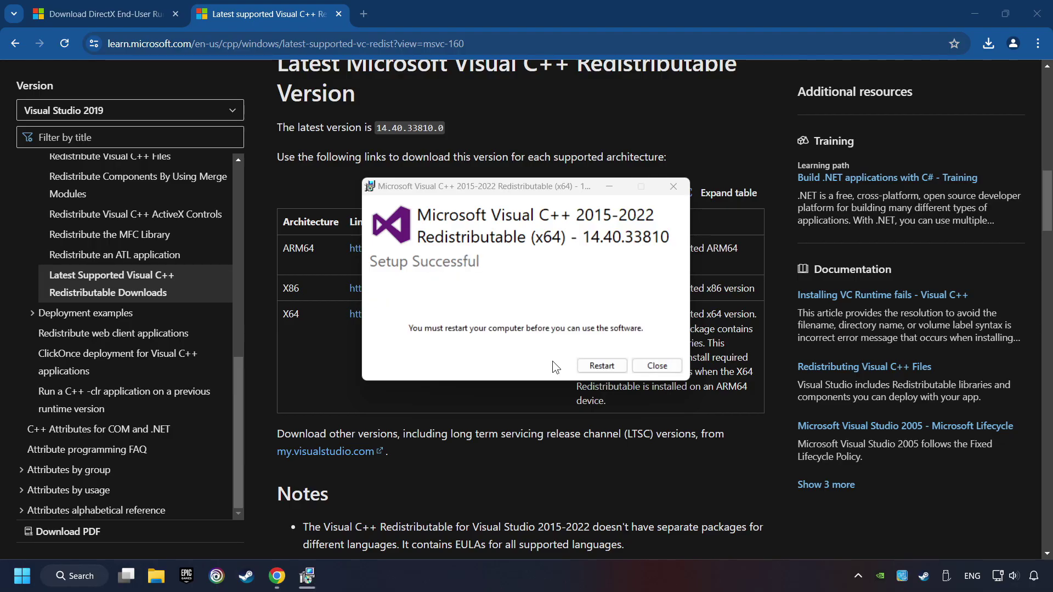
Close the x64 setup, search 'updates', and run a Windows Update check that reports the PC is up to date
{"action": "left_click", "coordinate": [602, 366]}
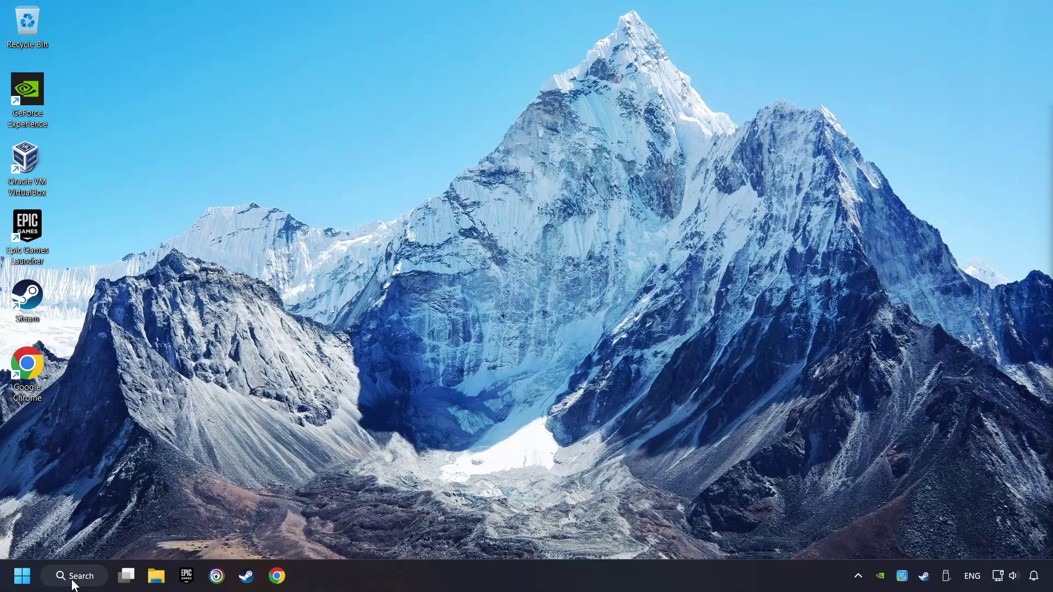
{"action": "left_click", "coordinate": [91, 575]}
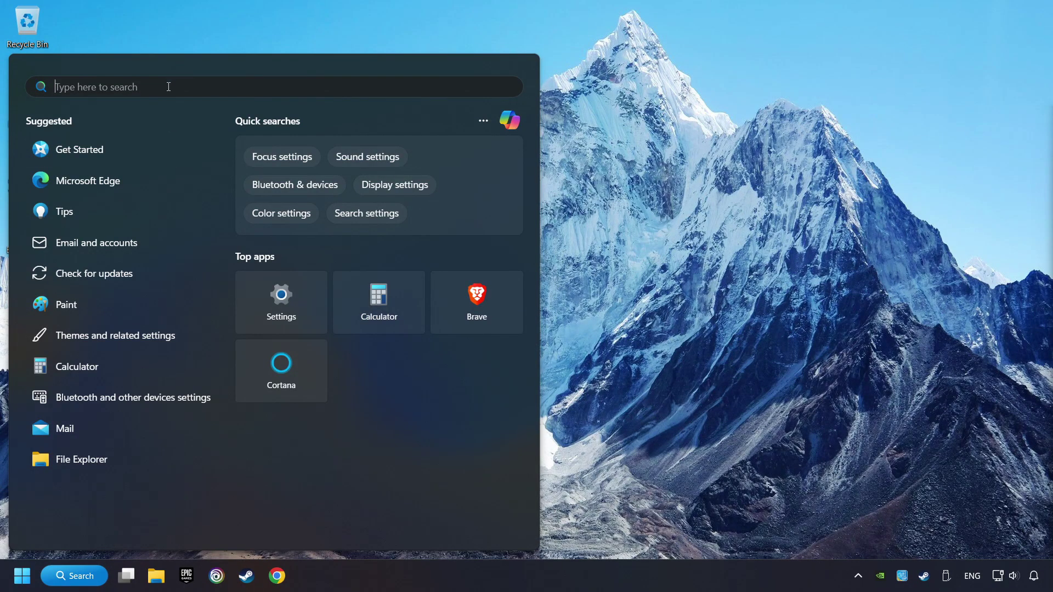
{"action": "type", "text": "updates"}
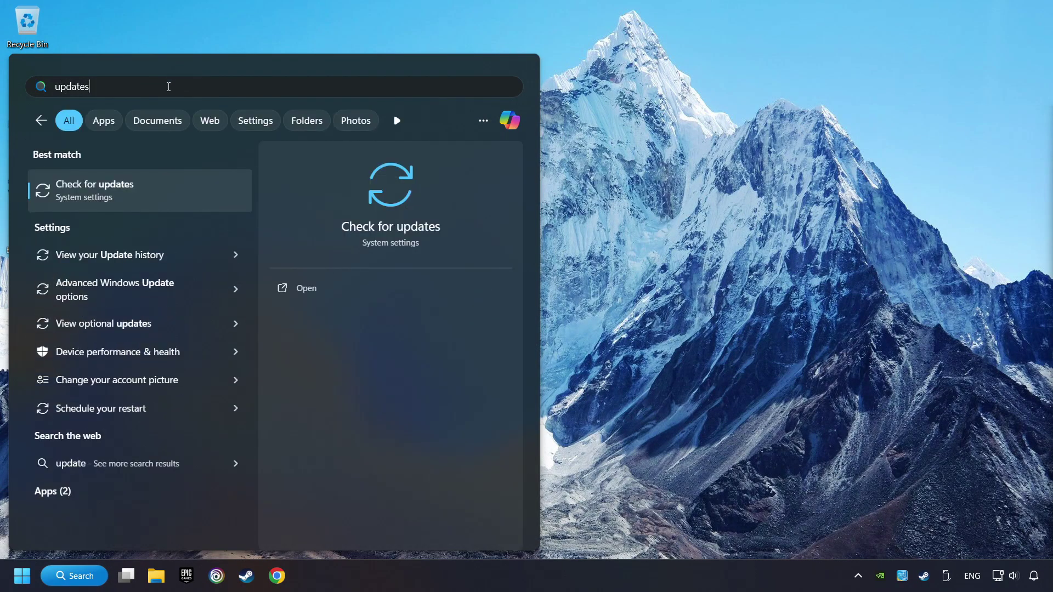
{"action": "left_click", "coordinate": [198, 192]}
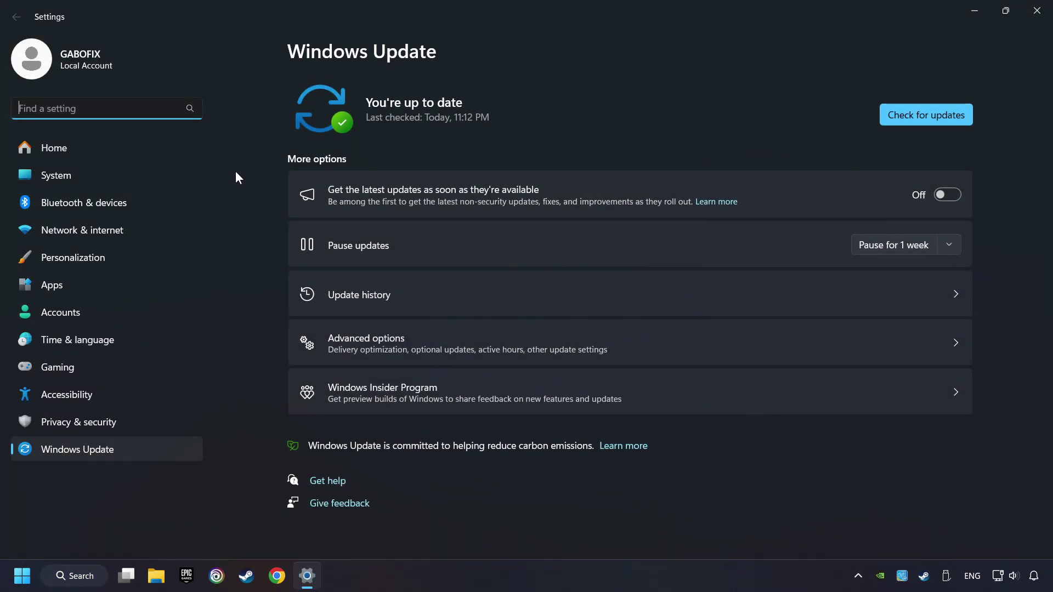
{"action": "left_click", "coordinate": [935, 116]}
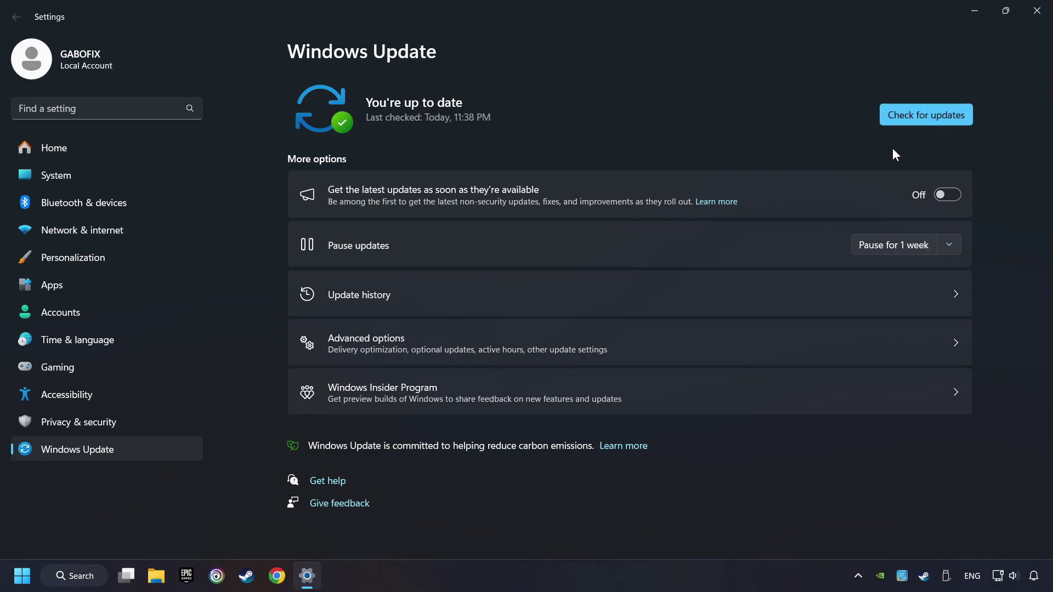
{"action": "left_click", "coordinate": [1036, 11]}
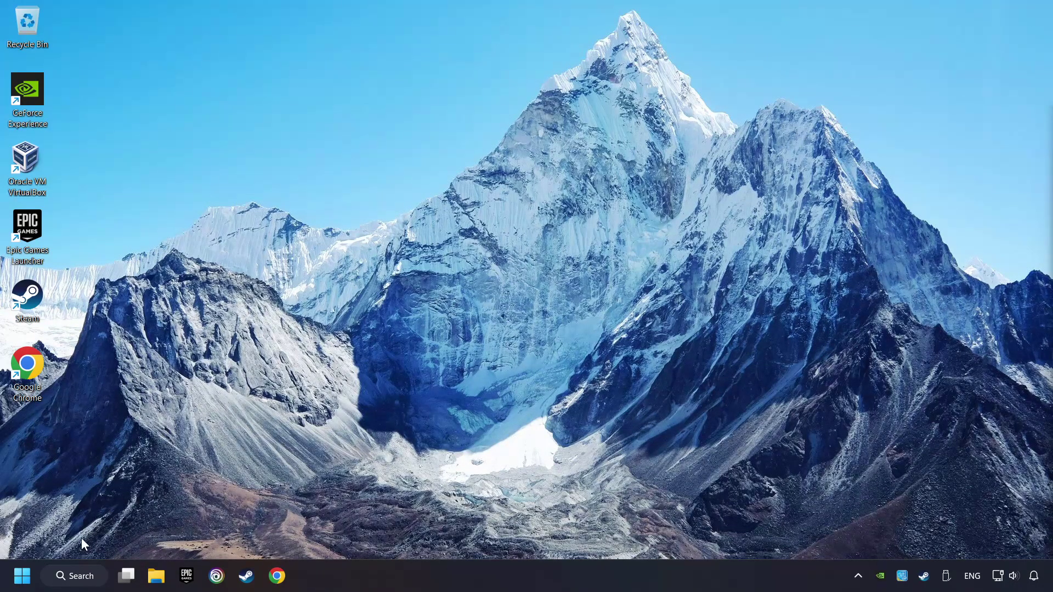
Launch Command Prompt as administrator from a 'cmd' search
{"action": "left_click", "coordinate": [77, 576]}
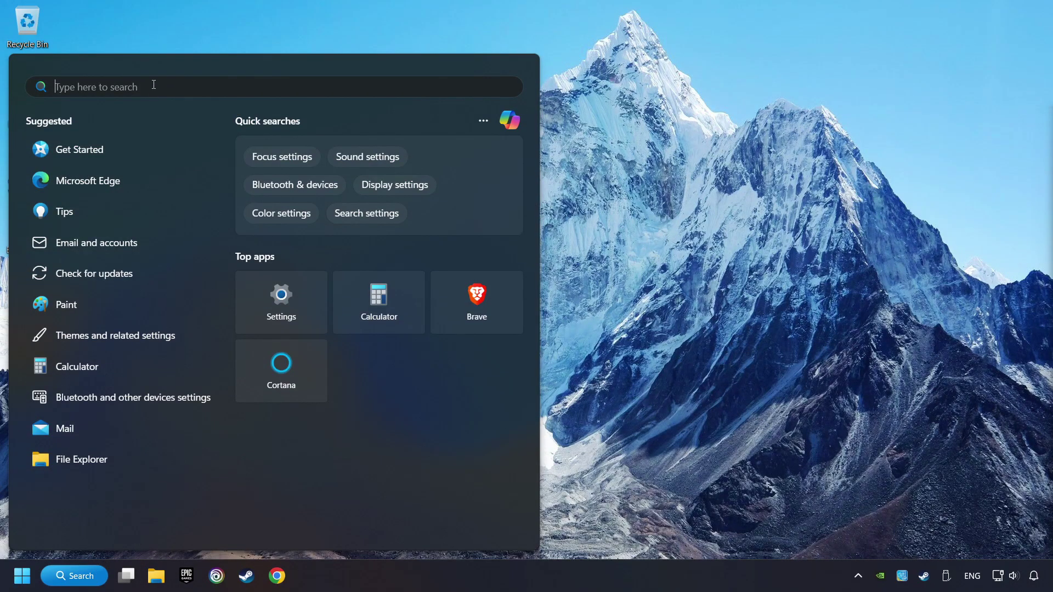
{"action": "type", "text": "cmd"}
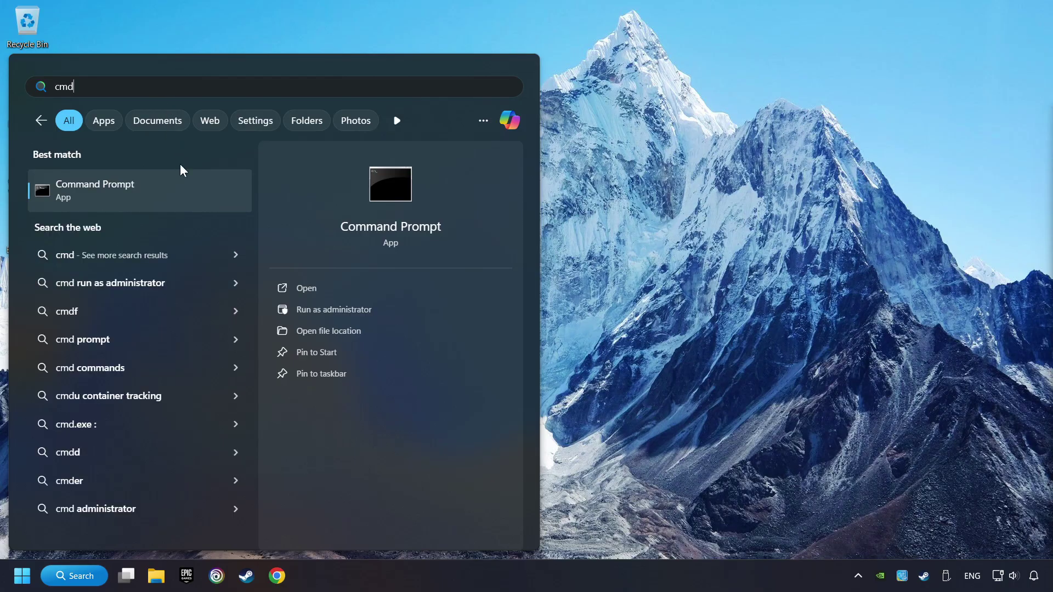
{"action": "right_click", "coordinate": [217, 190]}
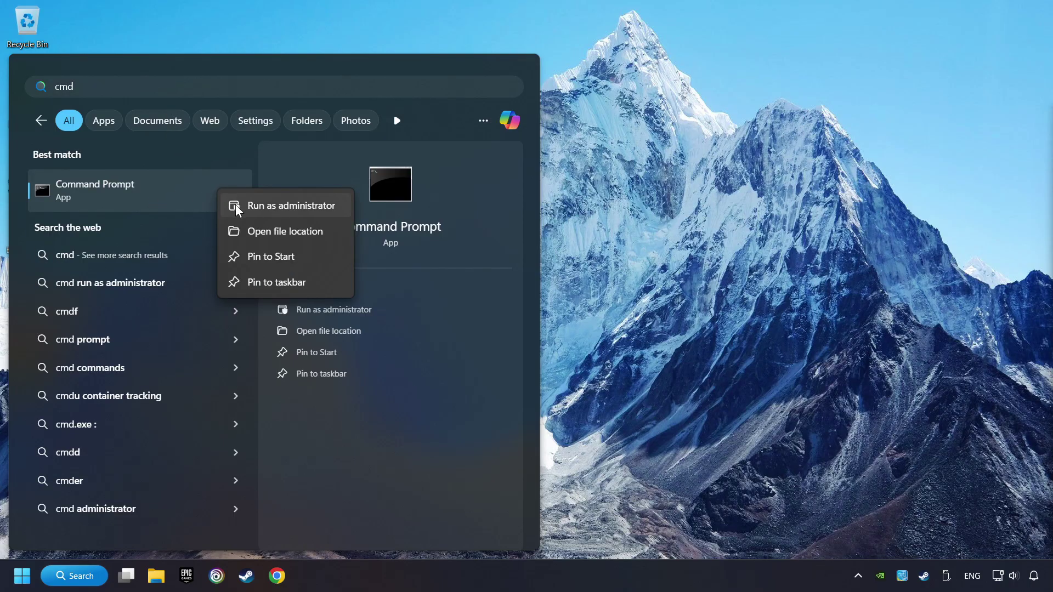
{"action": "left_click", "coordinate": [279, 206]}
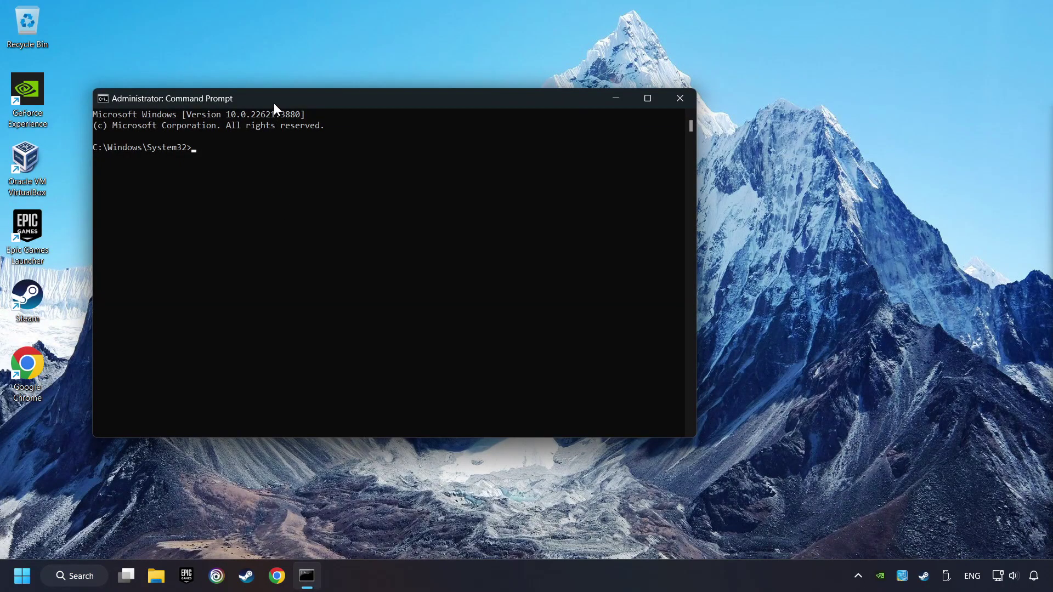
Run sfc /scannow, then bring up the Start menu power options to restart
{"action": "left_click_drag", "start_coordinate": [277, 104], "coordinate": [398, 130]}
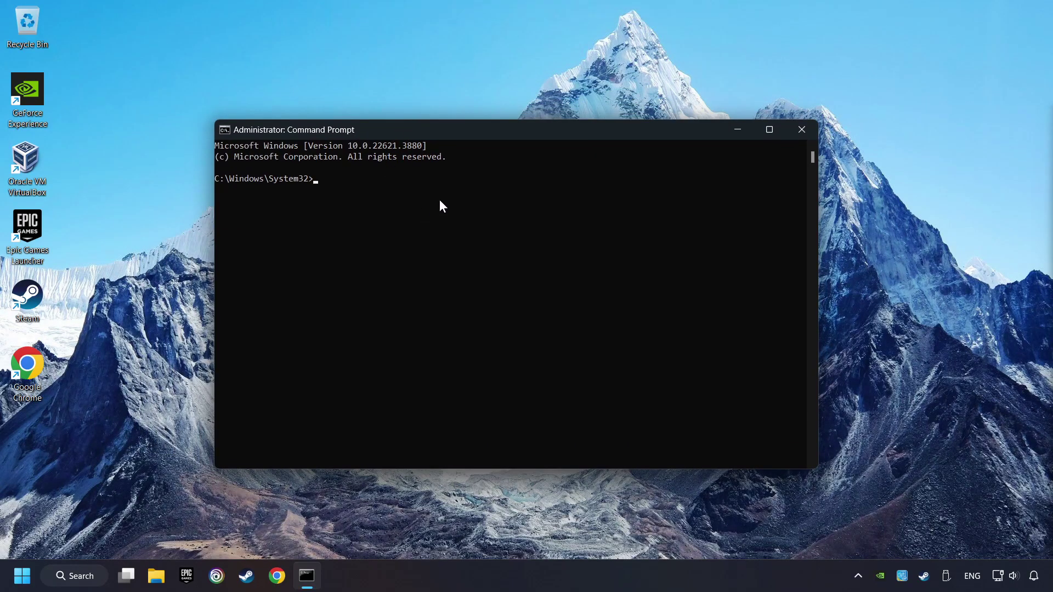
{"action": "type", "text": "sfc /scannow"}
{"action": "key", "text": "Return"}
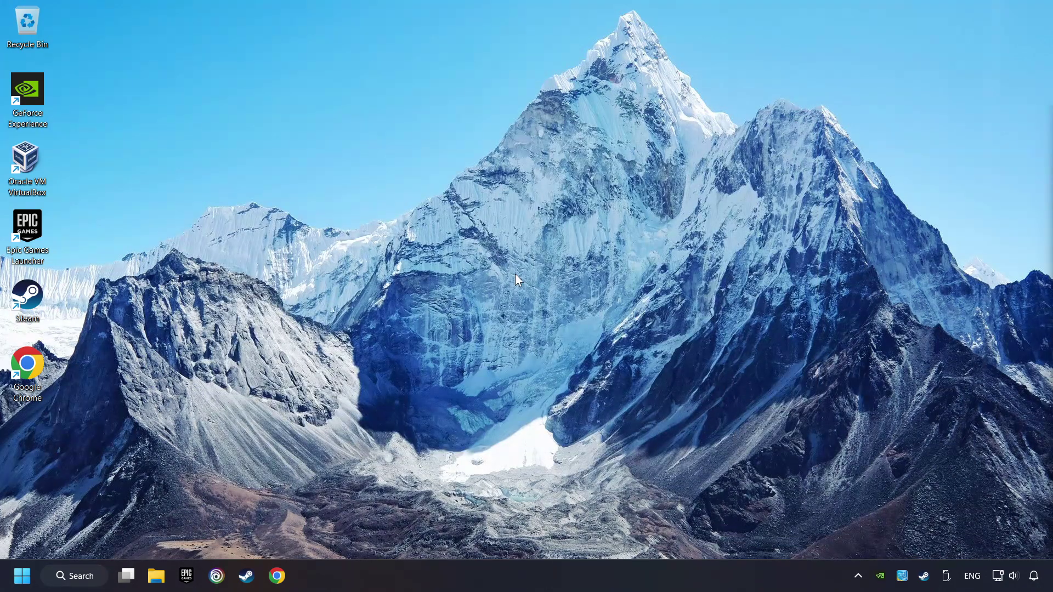
{"action": "key", "text": "super"}
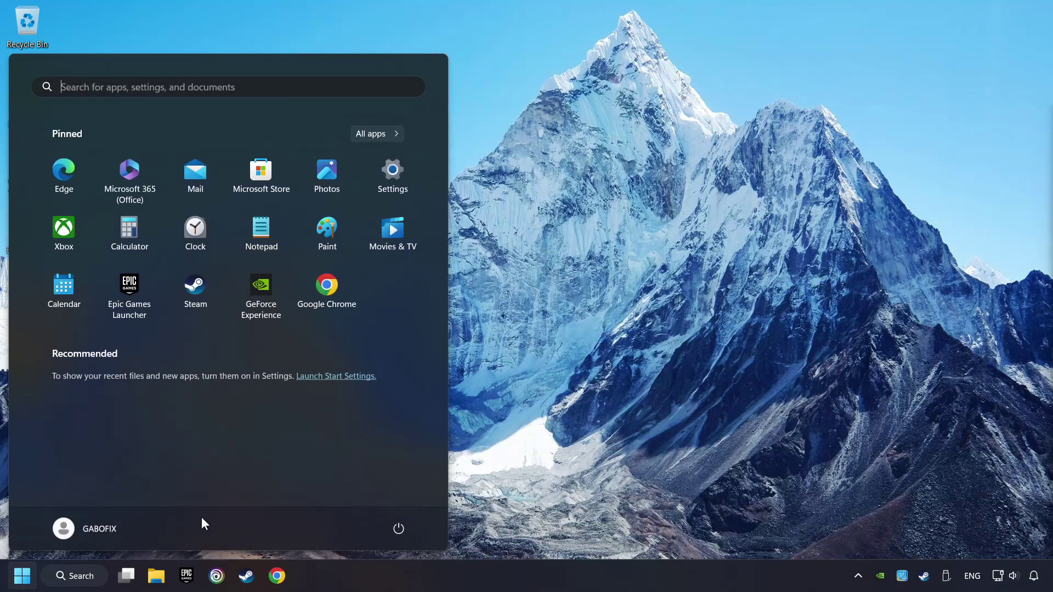
{"action": "left_click", "coordinate": [399, 531]}
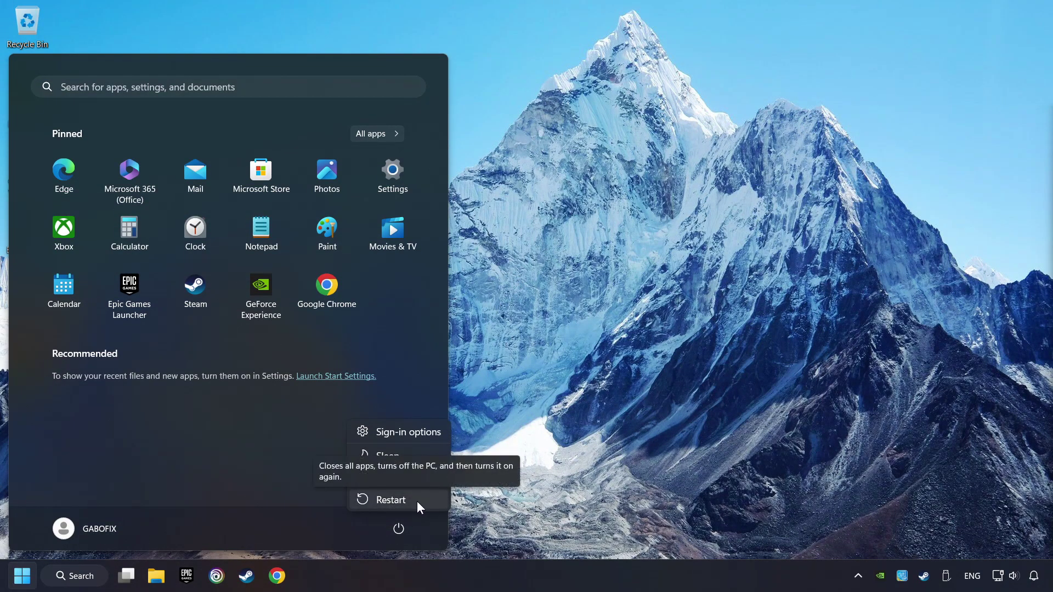